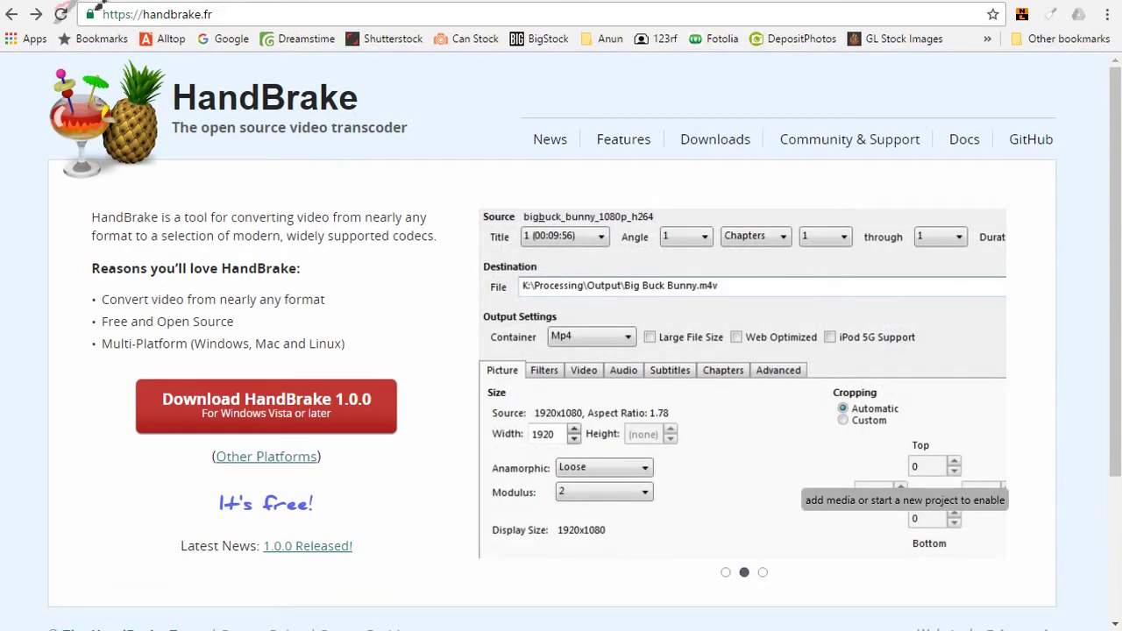
Annotate the handbrake.fr address and the 1.0.0 Released news line on the home page
mouse_move(56, 23)
mouse_down()
mouse_move(112, 42)
mouse_move(230, 30)
mouse_move(226, 5)
mouse_move(213, 2)
mouse_up()
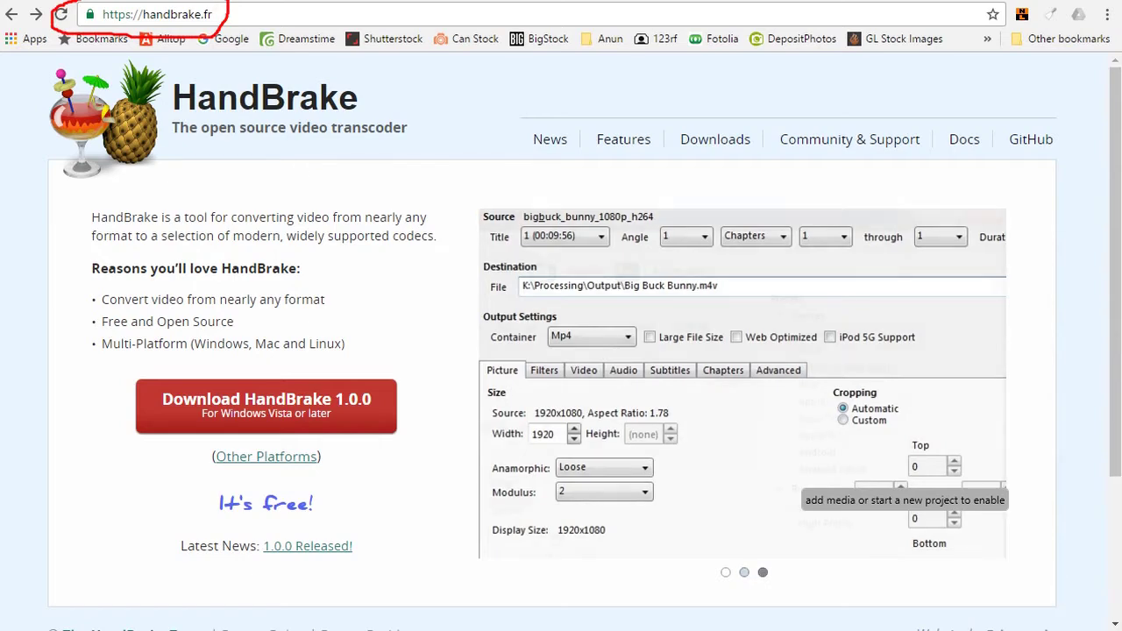
key(Escape)
mouse_move(235, 517)
mouse_down()
mouse_move(144, 569)
mouse_move(321, 585)
mouse_move(374, 541)
mouse_move(227, 517)
mouse_up()
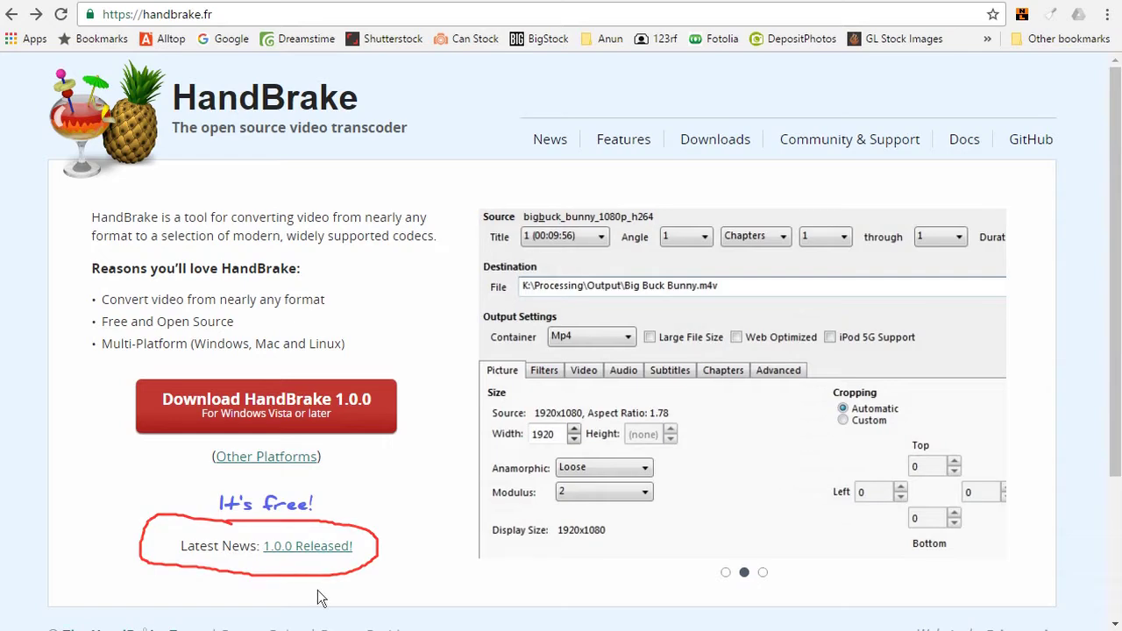
click(308, 555)
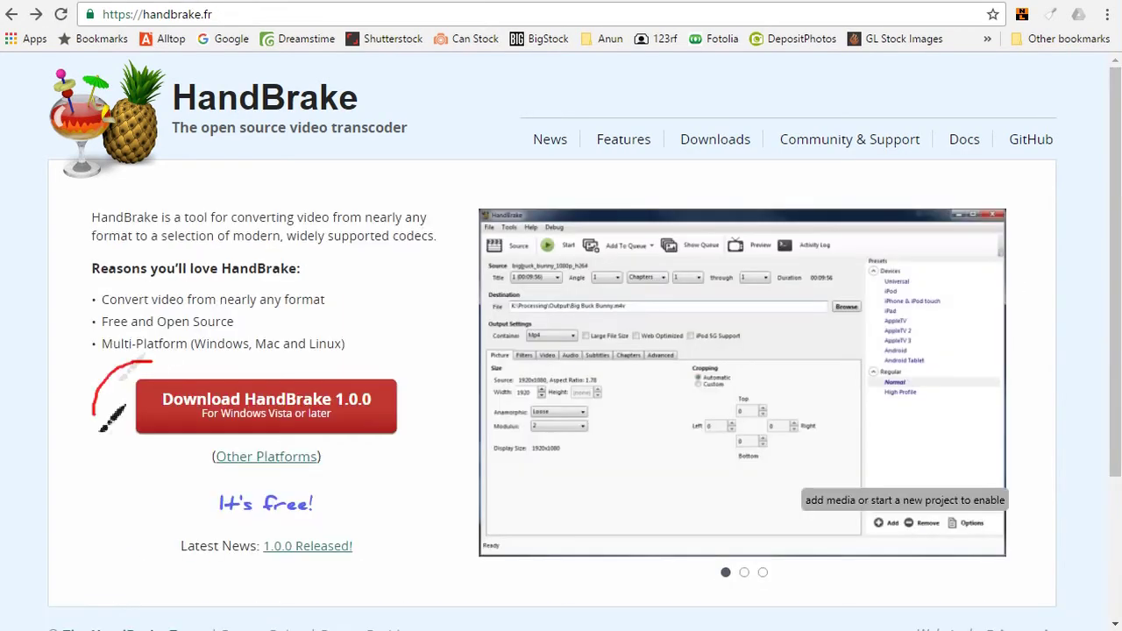
Mark the Windows 1.0.0 download and Other Platforms link, open Downloads, and circle Mac OS
mouse_move(100, 388)
mouse_down()
mouse_move(421, 363)
mouse_move(149, 361)
mouse_up()
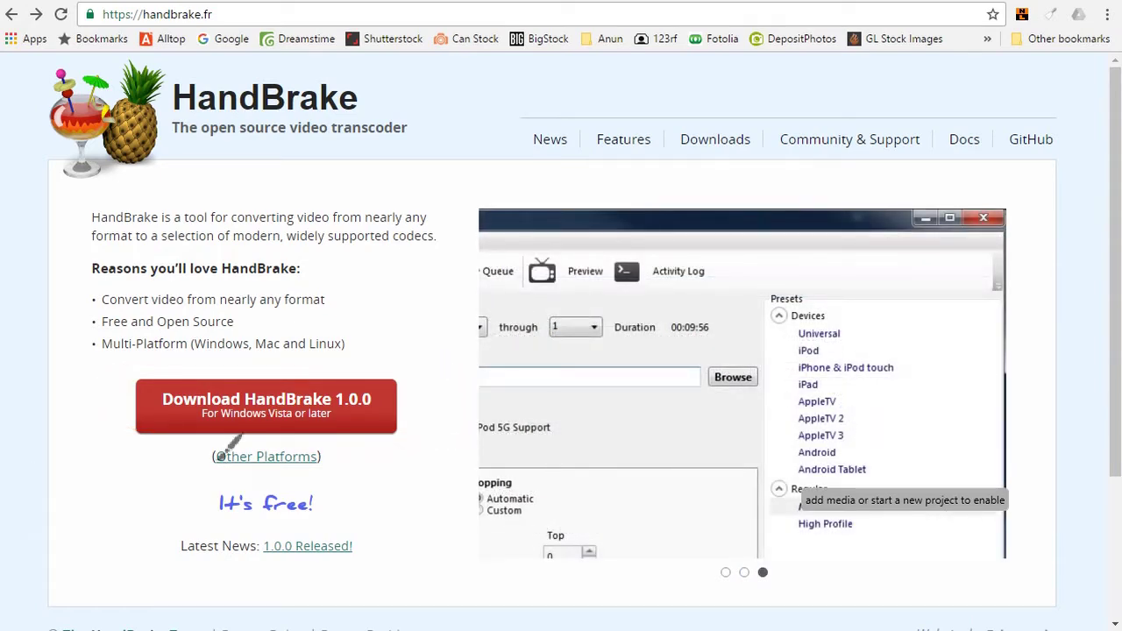
mouse_move(205, 446)
mouse_down()
mouse_move(202, 481)
mouse_move(306, 485)
mouse_move(338, 447)
mouse_move(210, 449)
mouse_up()
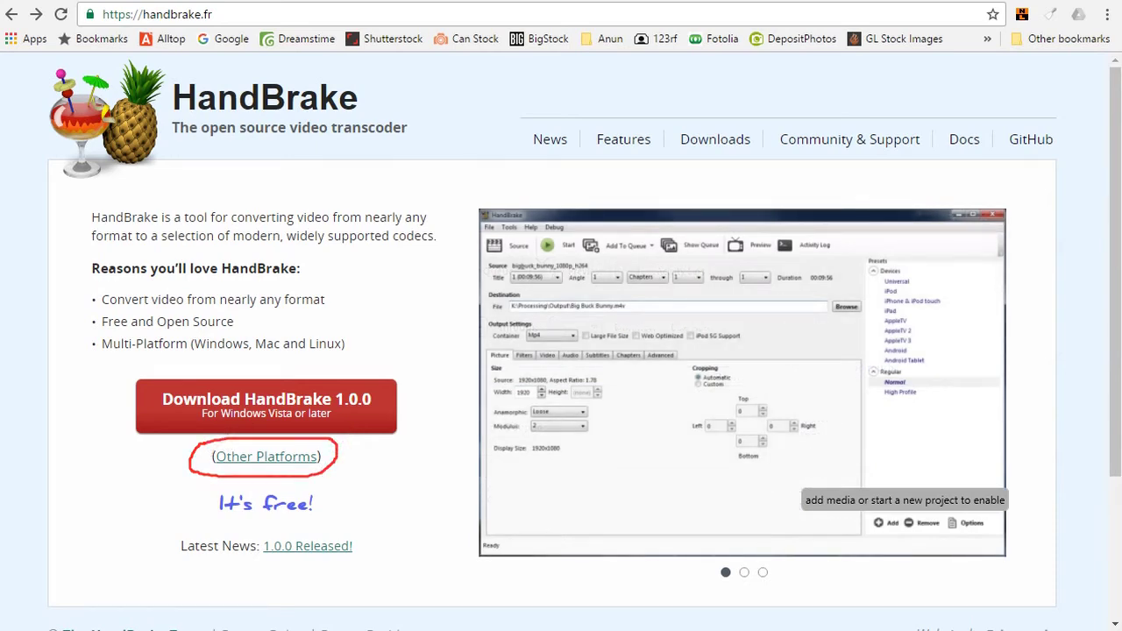
click(259, 459)
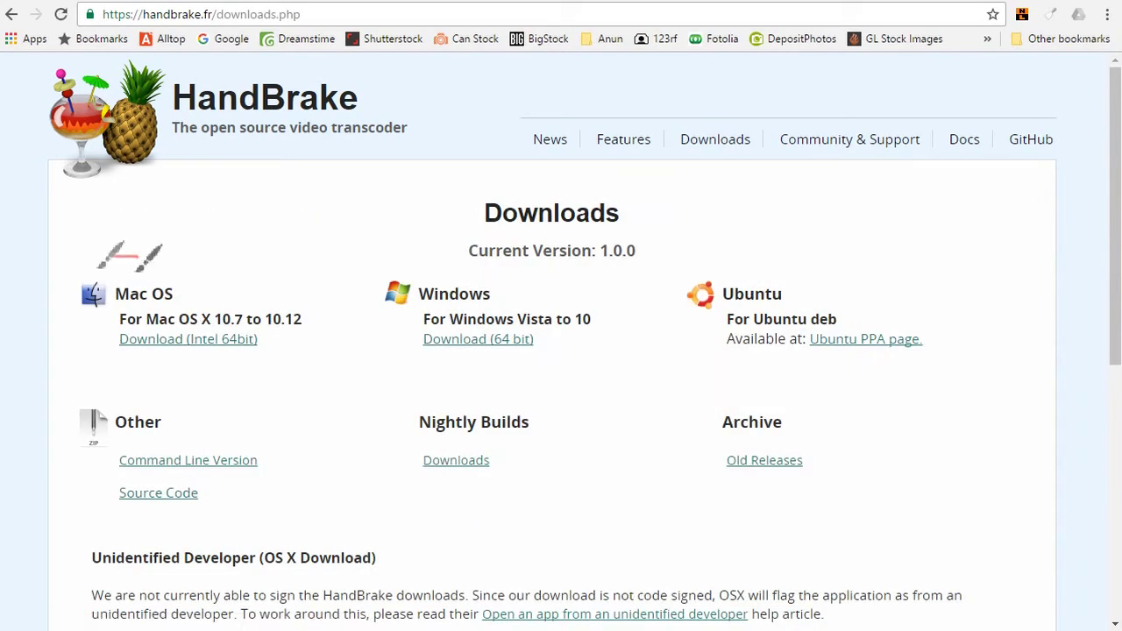
mouse_move(136, 261)
mouse_down()
mouse_move(48, 316)
mouse_move(232, 370)
mouse_move(326, 307)
mouse_move(160, 261)
mouse_move(123, 267)
mouse_up()
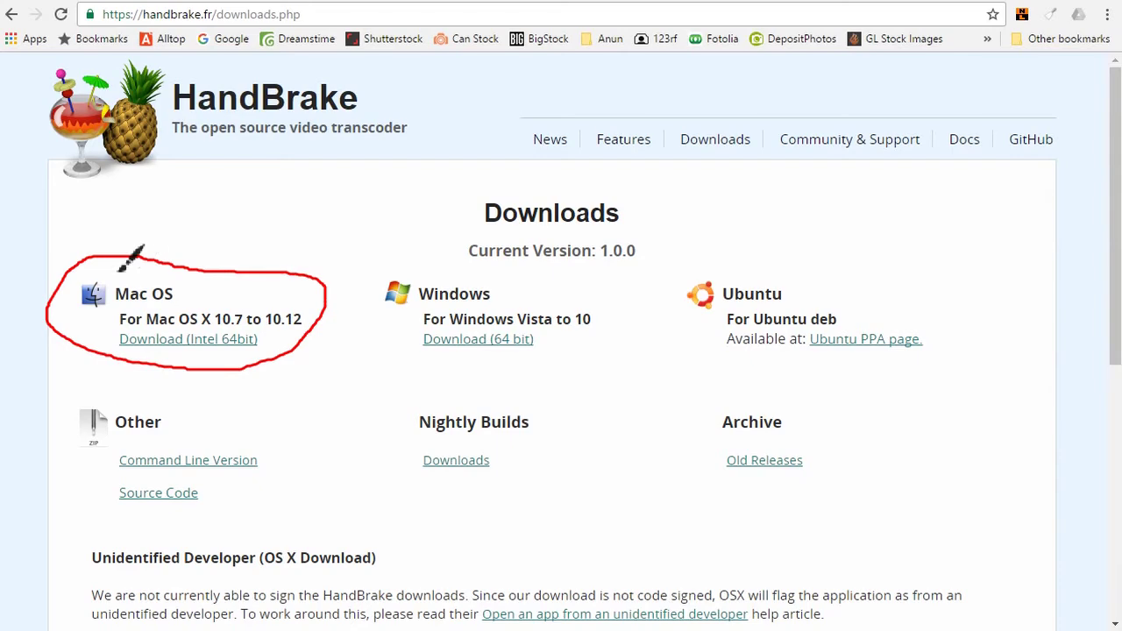
Download the HandBrake 1.0.0 Windows installer from the home page, run it, and agree to remove the old version
click(11, 15)
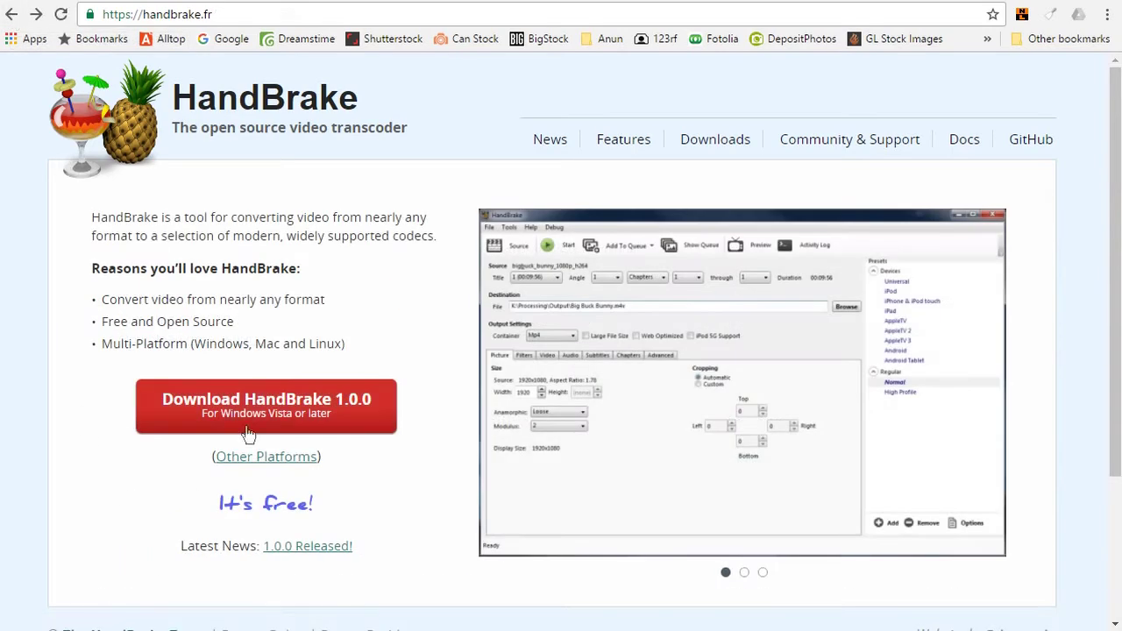
click(250, 412)
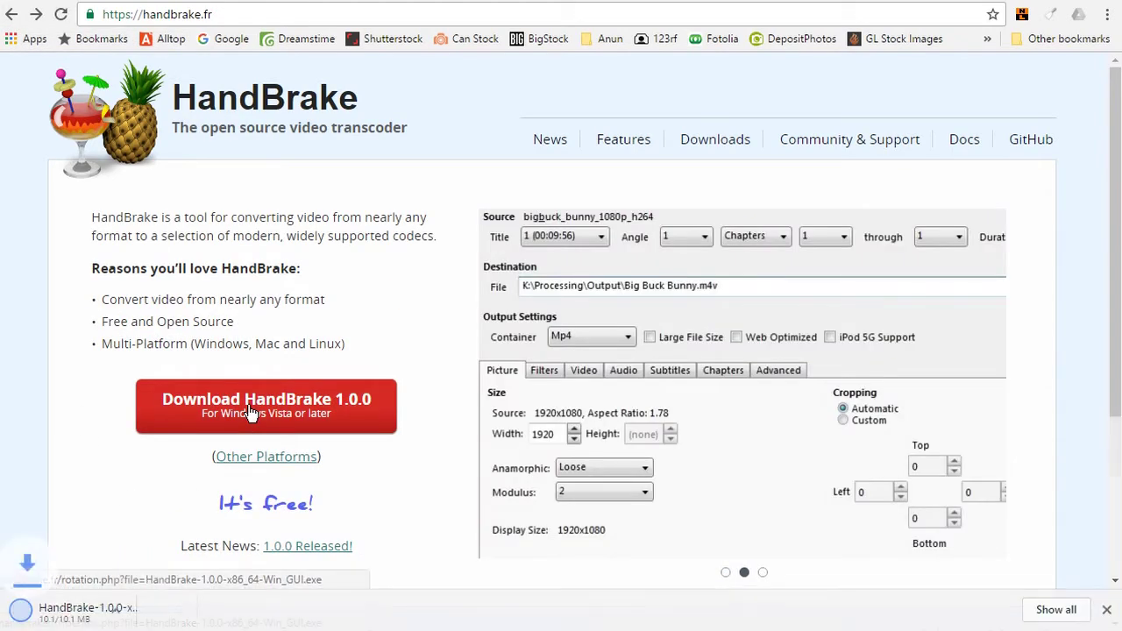
mouse_move(74, 559)
mouse_down()
mouse_move(11, 581)
mouse_move(19, 588)
mouse_move(6, 627)
mouse_move(187, 592)
mouse_move(52, 550)
mouse_up()
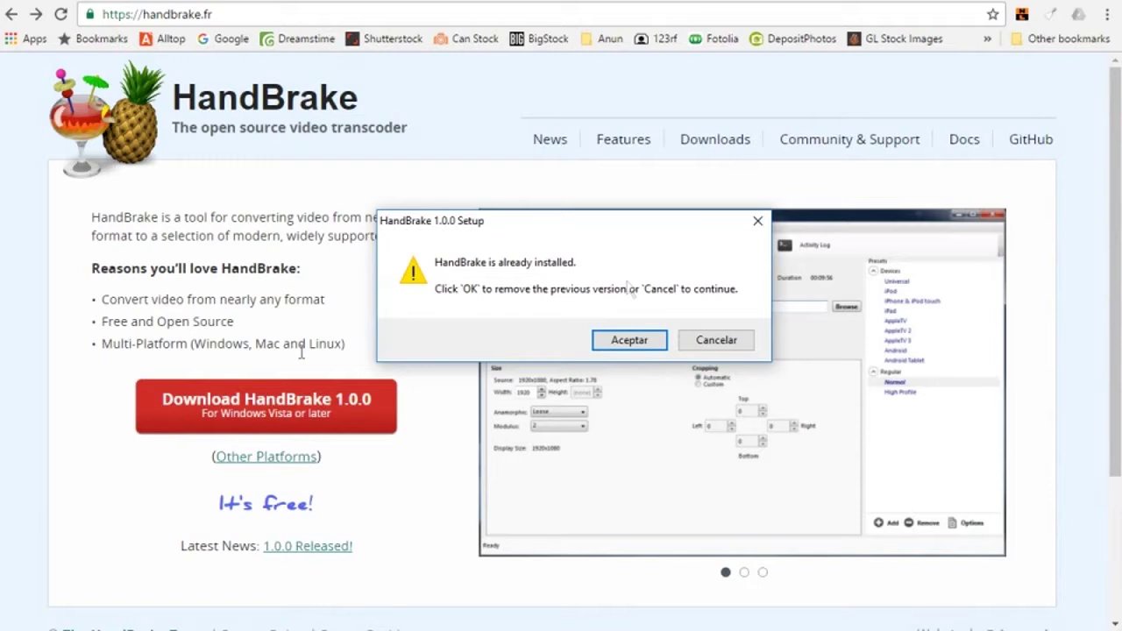
click(630, 342)
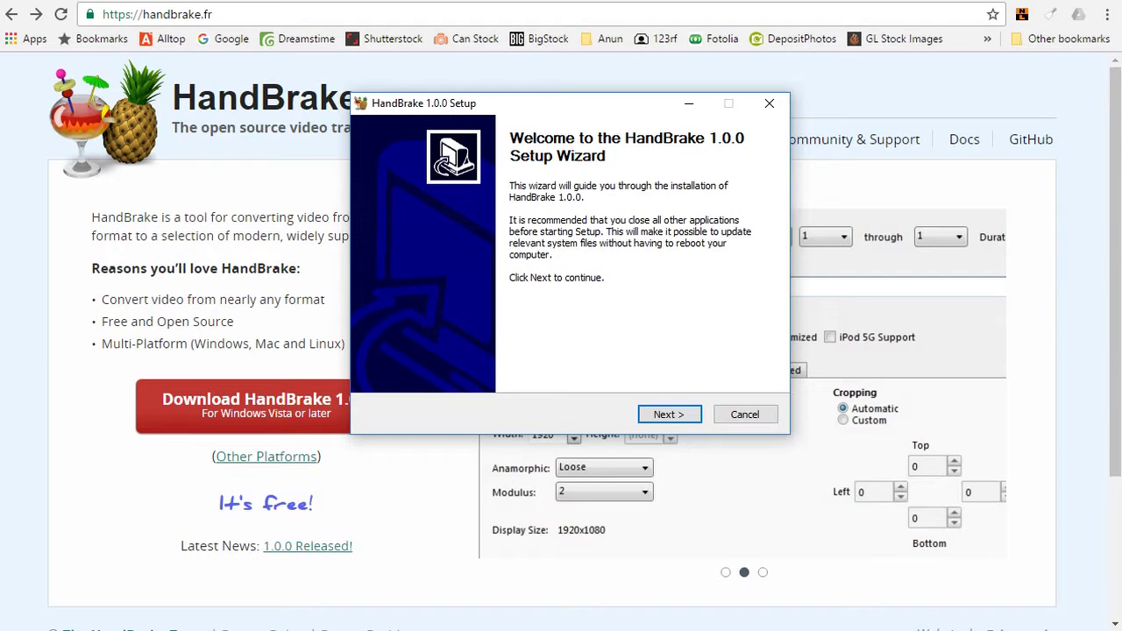
Get past the setup welcome page and completely uninstall HandBrake 0.10.0
click(669, 413)
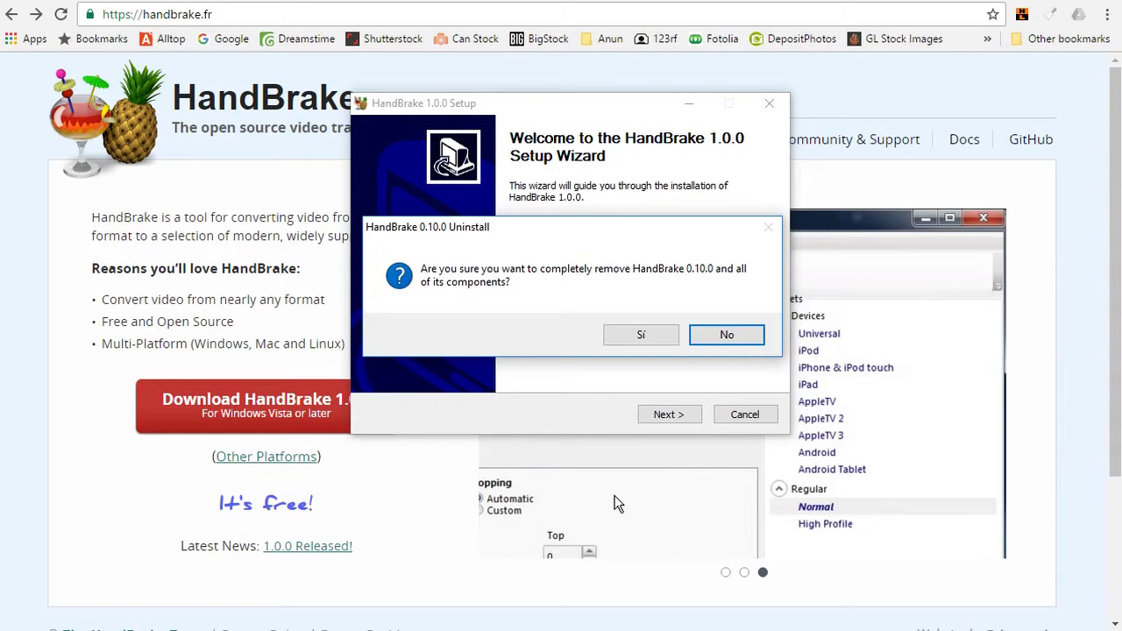
click(645, 338)
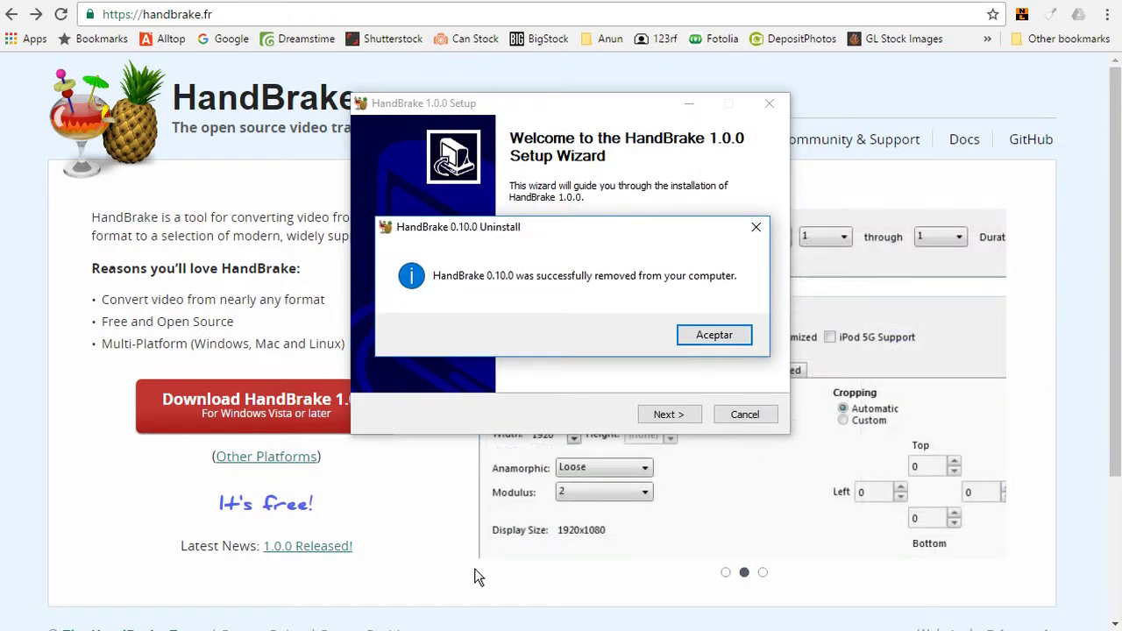
click(730, 336)
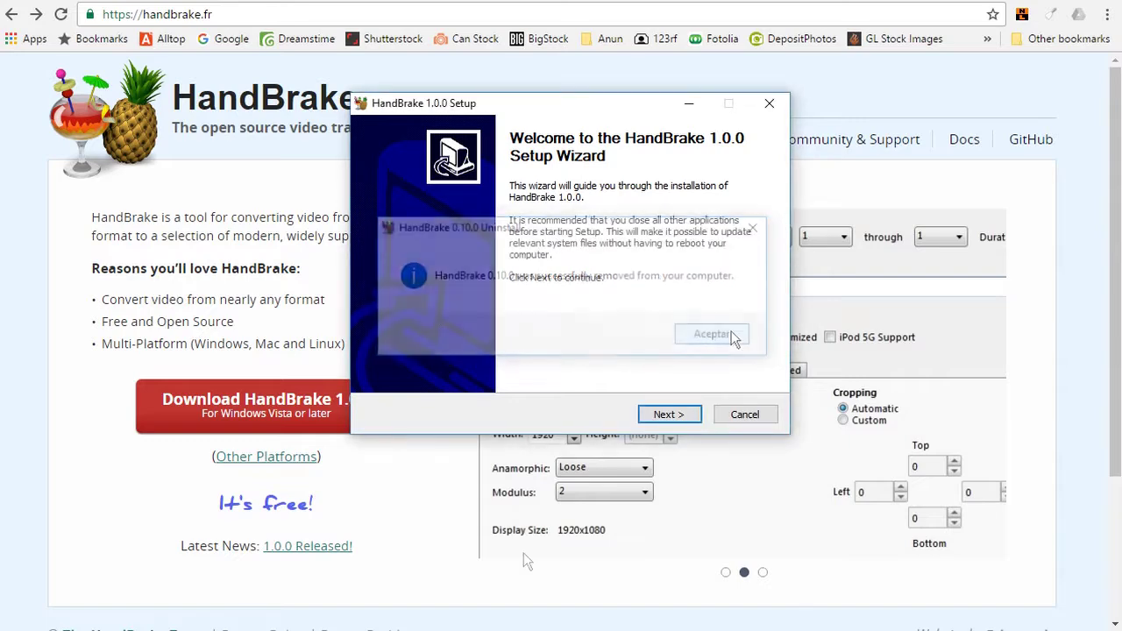
Accept the license agreement and start installing into C:\Program Files\HandBrake
click(678, 415)
drag(760, 219, 765, 320)
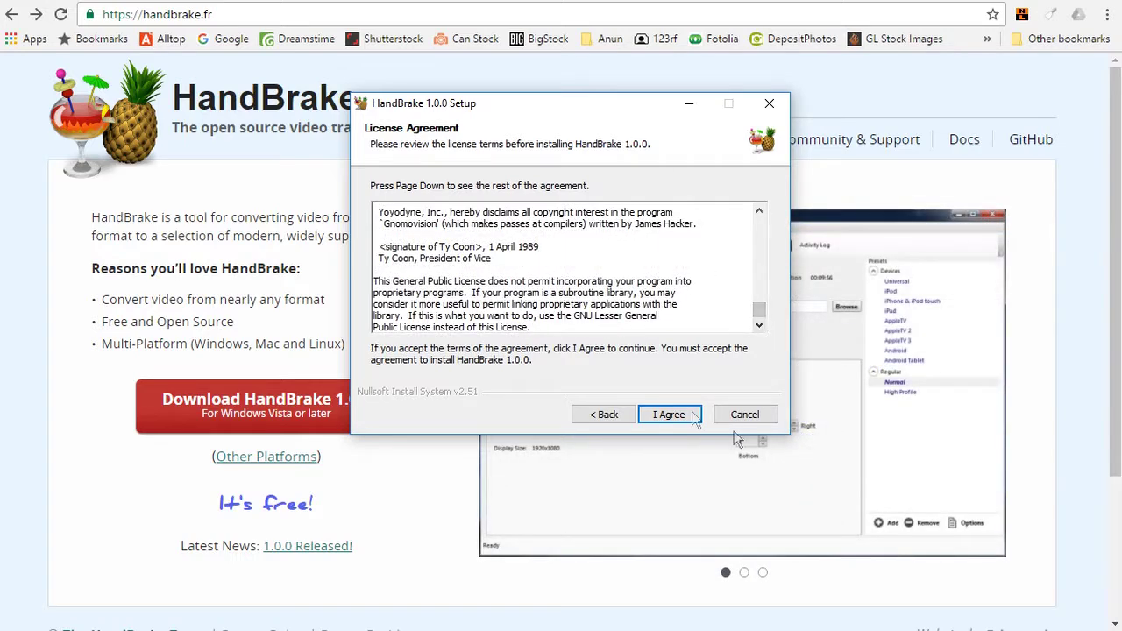
click(669, 414)
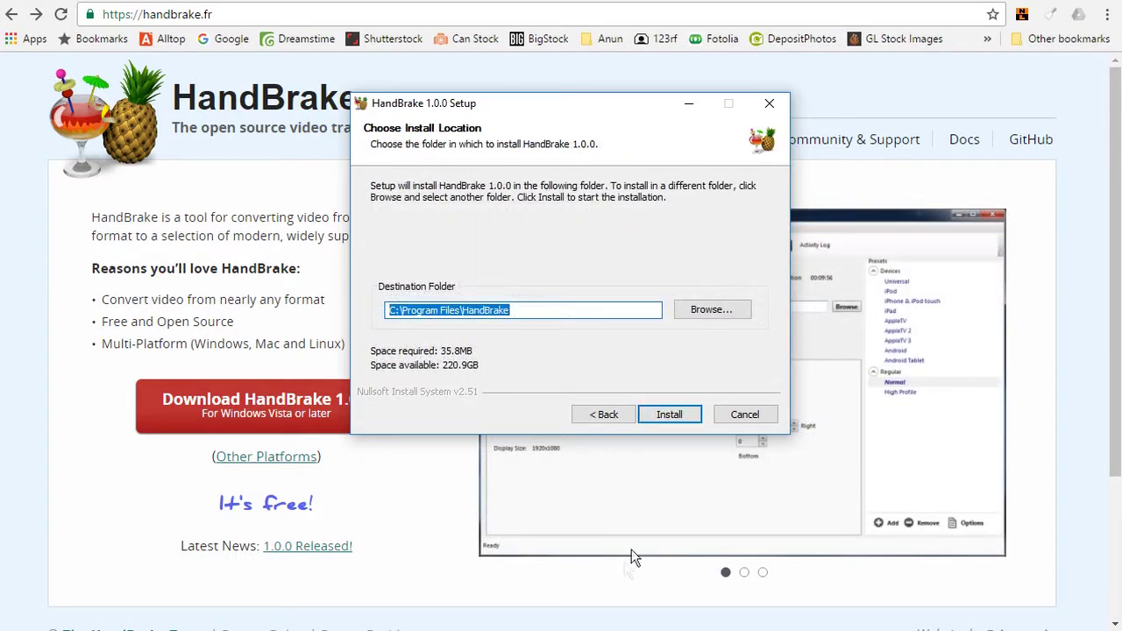
click(668, 414)
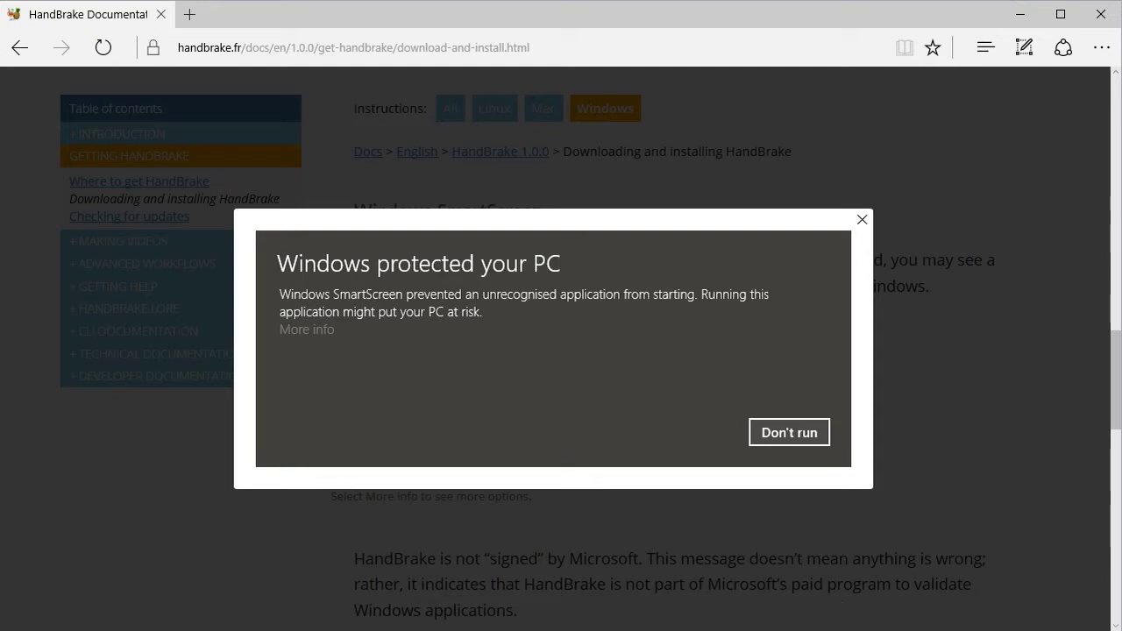
Install HandBrake 1.0.0, annotating SmartScreen's More info and Run anyway, then close the finished wizard
mouse_move(317, 309)
mouse_down()
mouse_move(302, 356)
mouse_move(346, 354)
mouse_move(326, 310)
mouse_up()
scroll(546, 529, down, 4)
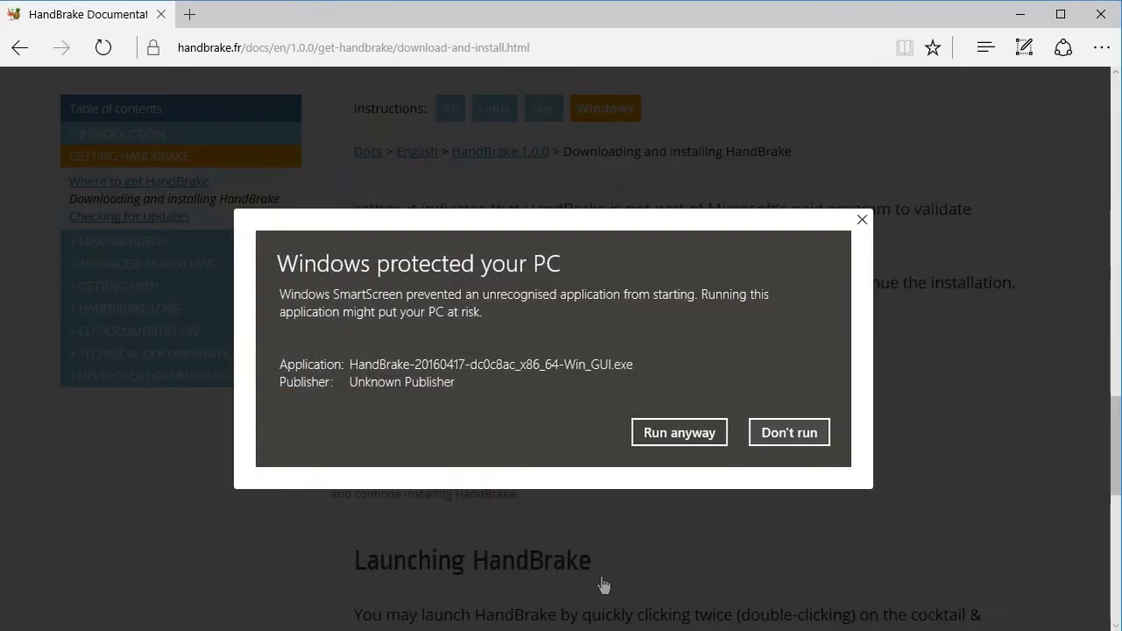
mouse_move(671, 404)
mouse_down()
mouse_move(710, 458)
mouse_move(686, 395)
mouse_move(666, 402)
mouse_up()
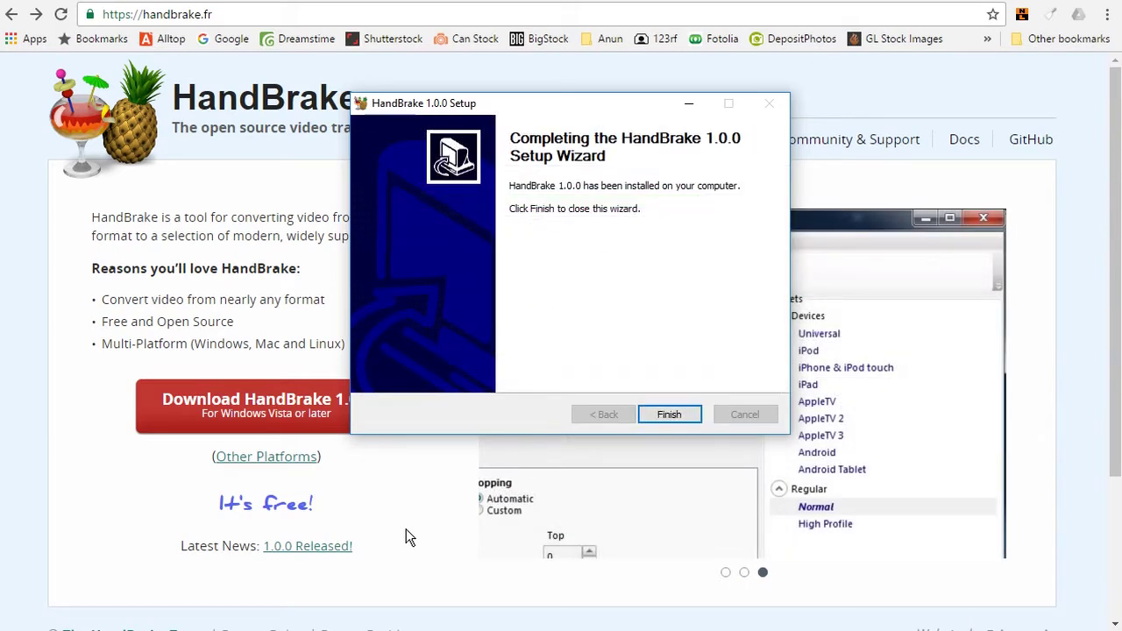
click(670, 415)
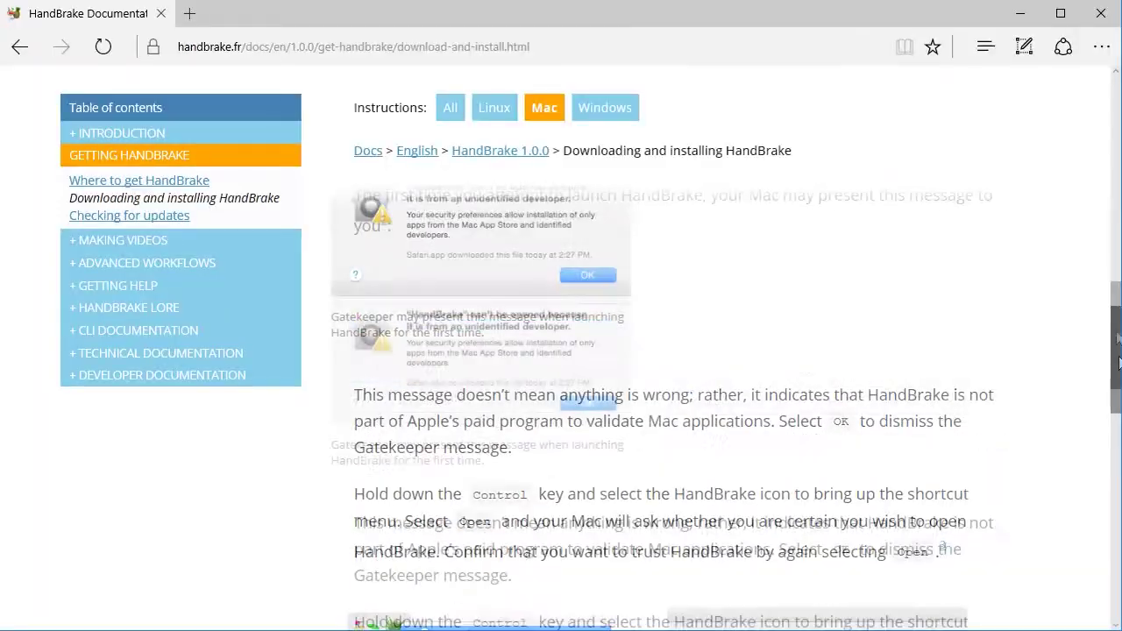
View the enlarged Mac Finder screenshot in the docs, close it, and scroll to Mac Gatekeeper
drag(1119, 360, 1115, 239)
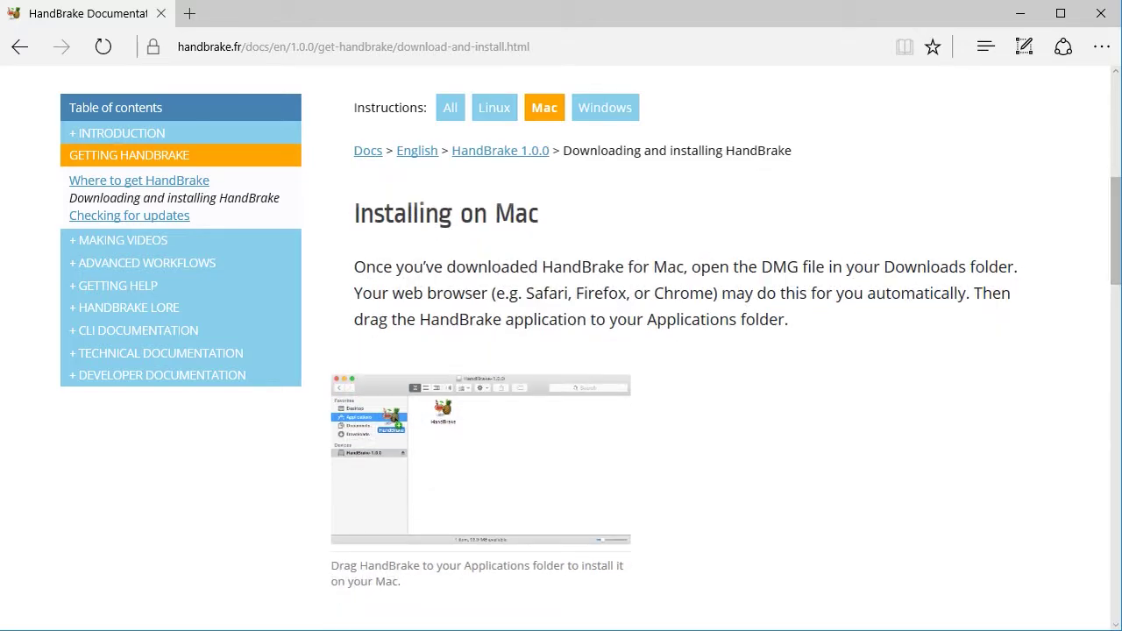
click(464, 475)
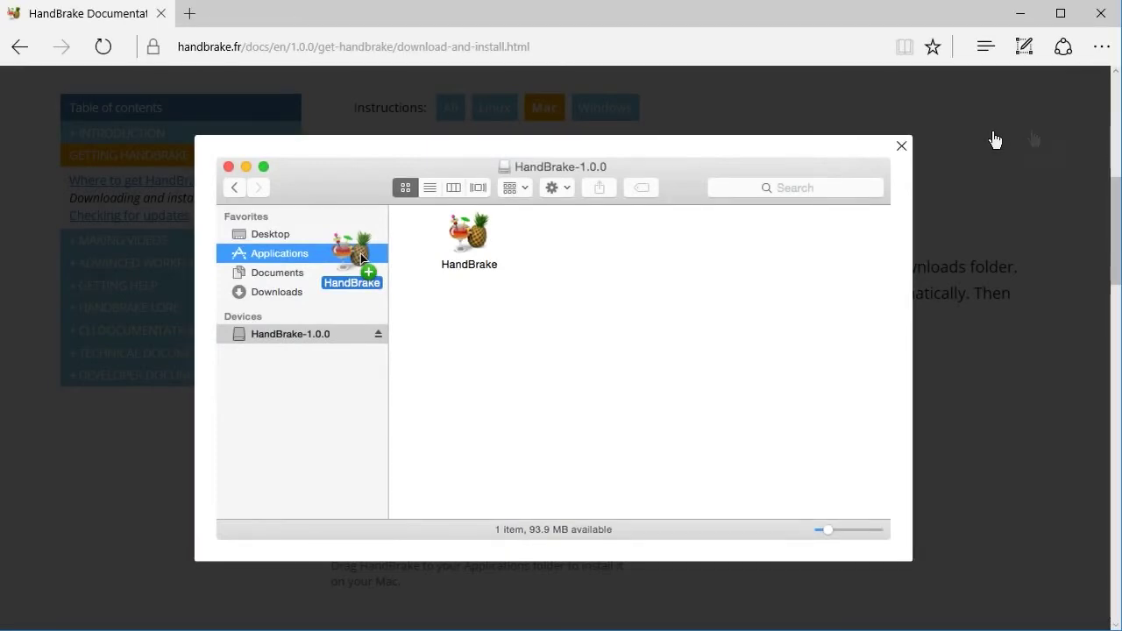
click(904, 147)
scroll(1031, 144, down, 5)
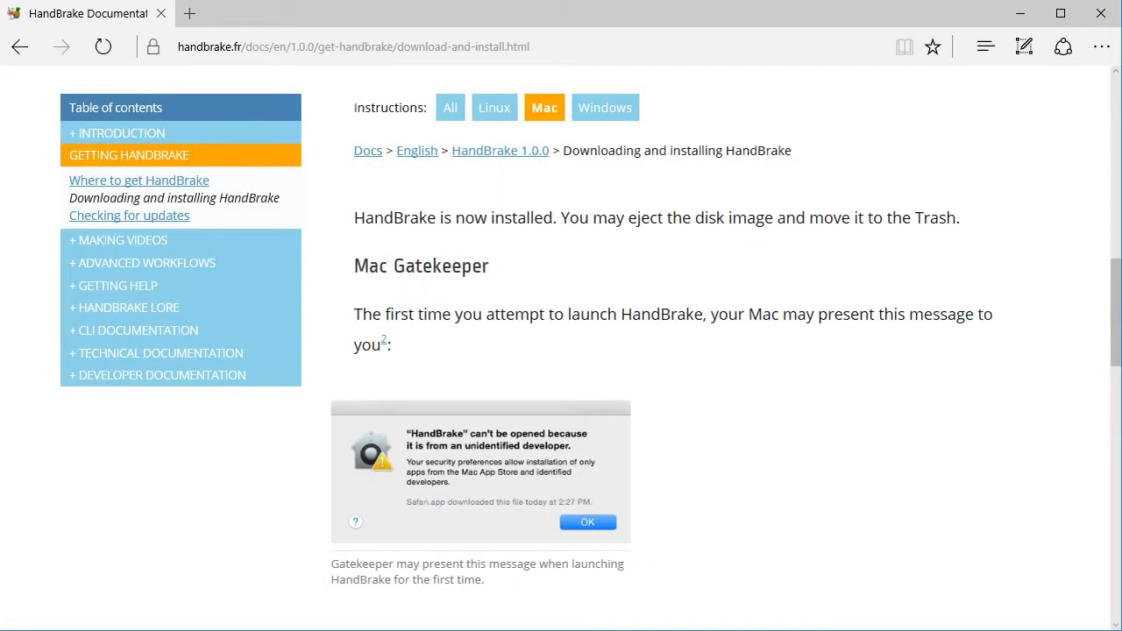
Enlarge and annotate the Gatekeeper warning, shortcut-menu and confirmation screenshots
click(443, 477)
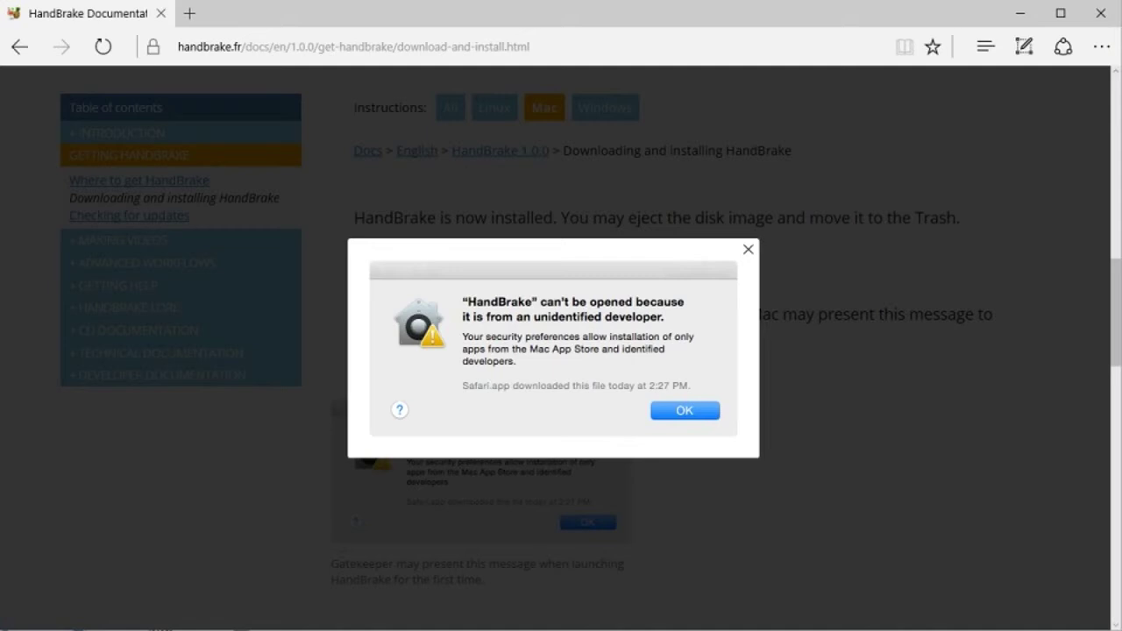
mouse_move(675, 384)
mouse_down()
mouse_move(631, 420)
mouse_move(705, 441)
mouse_move(730, 402)
mouse_move(672, 381)
mouse_up()
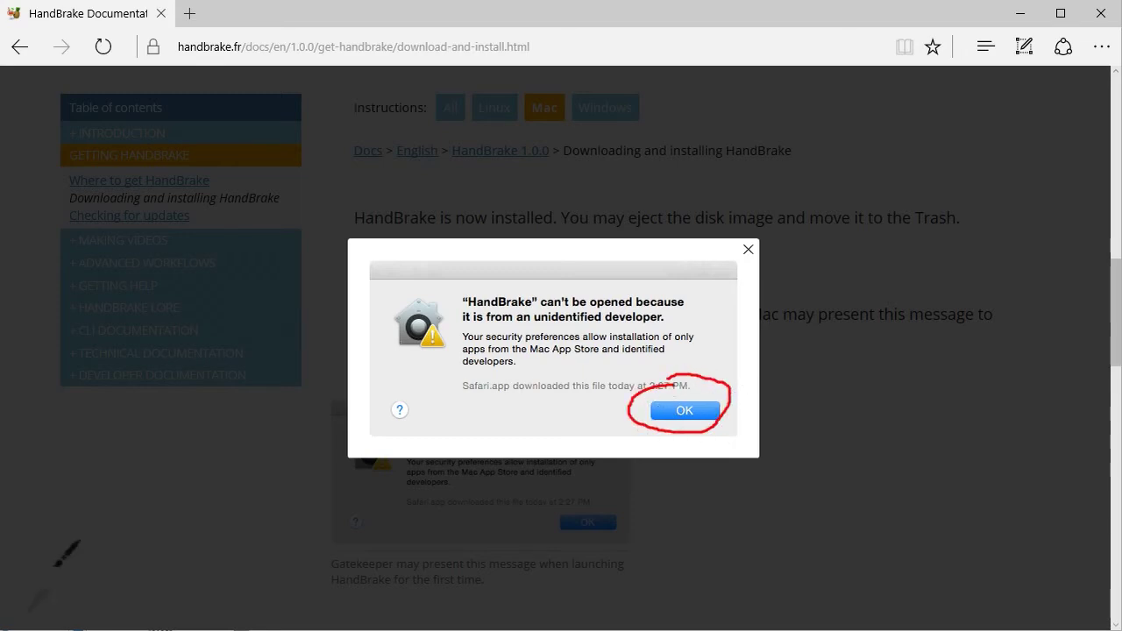
click(386, 460)
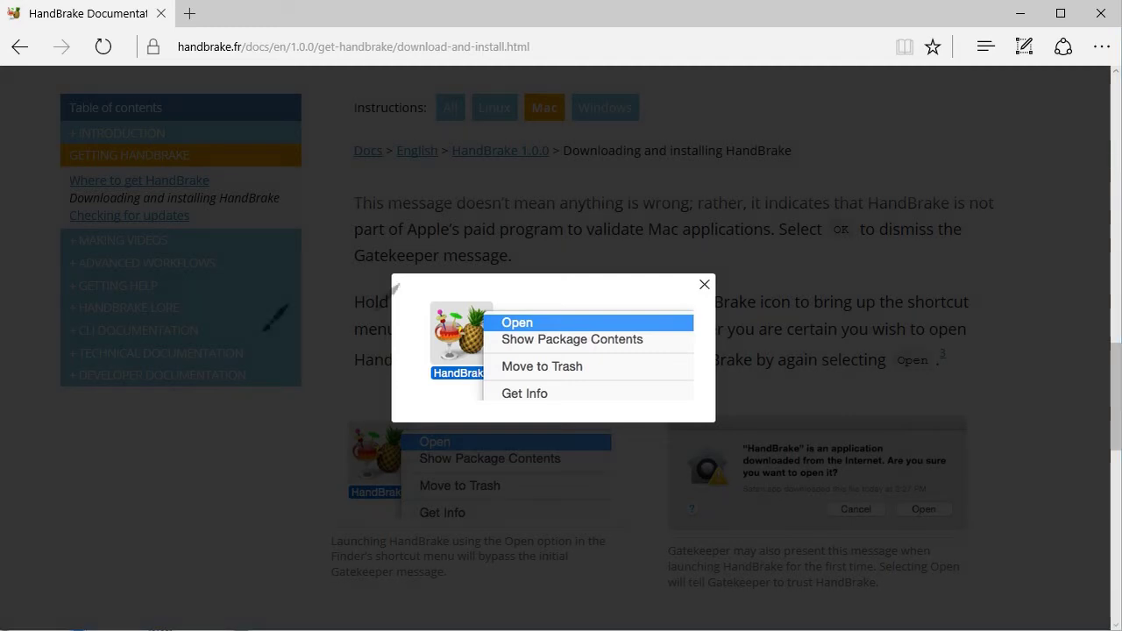
mouse_move(519, 303)
mouse_down()
mouse_move(493, 329)
mouse_move(508, 344)
mouse_move(542, 344)
mouse_move(517, 300)
mouse_up()
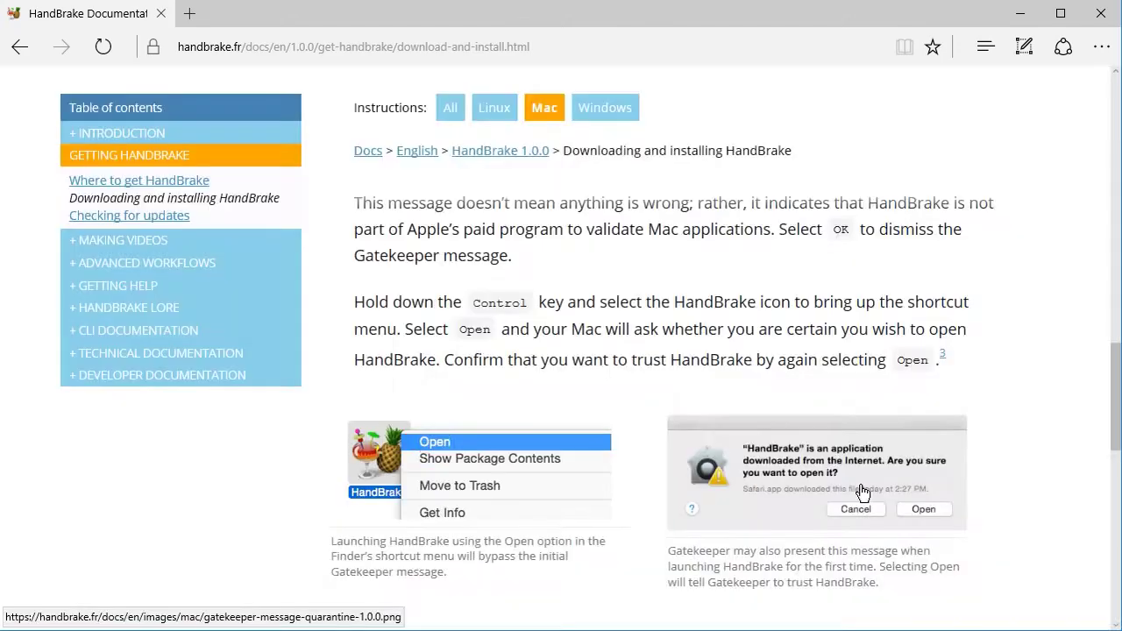
click(818, 473)
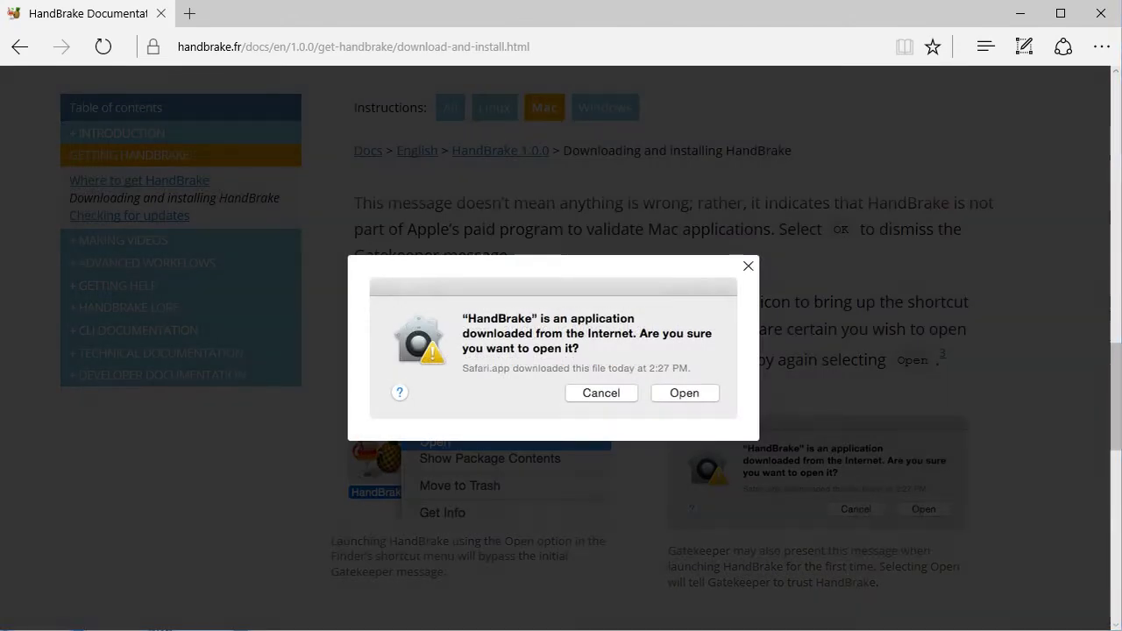
mouse_move(689, 385)
mouse_down()
mouse_move(664, 372)
mouse_move(647, 391)
mouse_move(658, 410)
mouse_move(704, 415)
mouse_move(721, 403)
mouse_move(689, 379)
mouse_up()
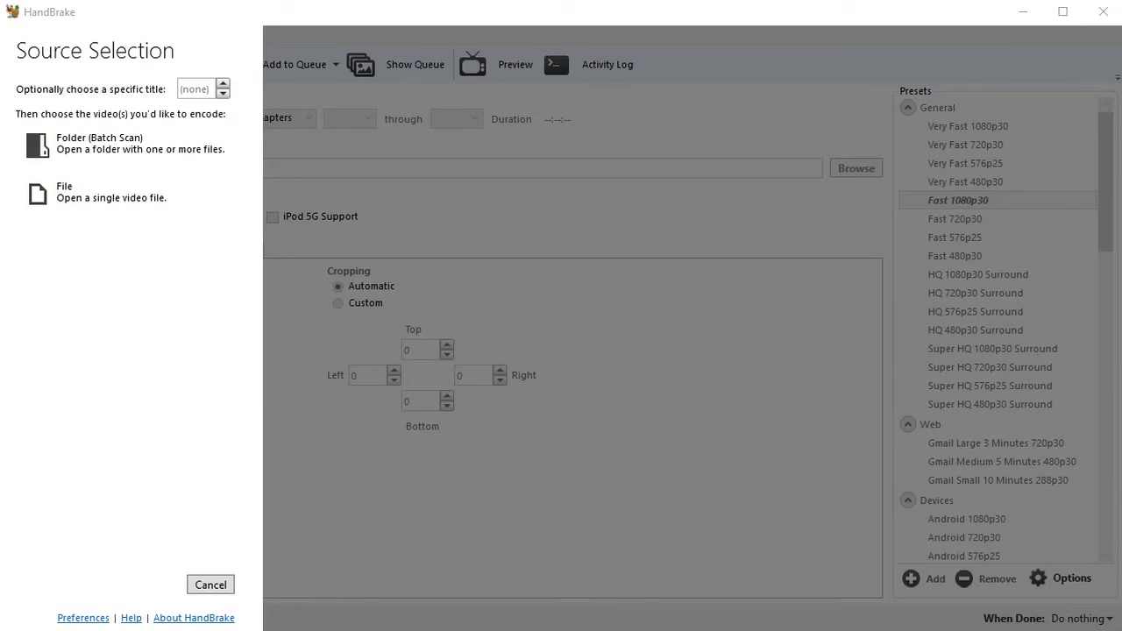
Open the online HandBrake documentation from Source Selection and choose English
mouse_move(132, 583)
mouse_down()
mouse_move(48, 593)
mouse_move(43, 606)
mouse_move(197, 625)
mouse_move(129, 584)
mouse_up()
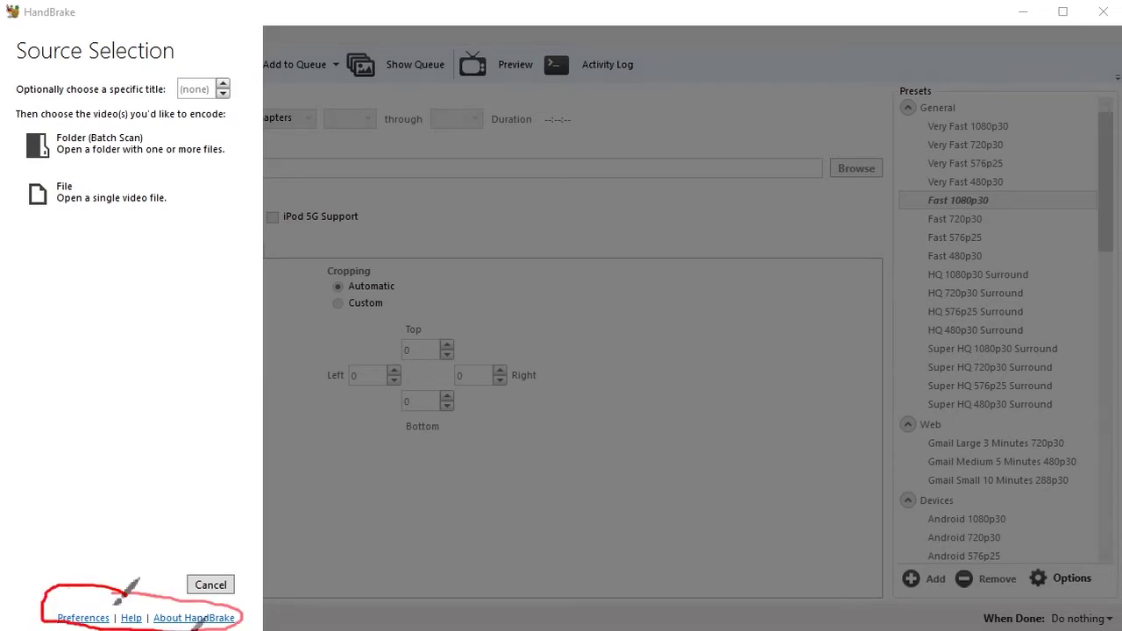
key(Escape)
click(130, 619)
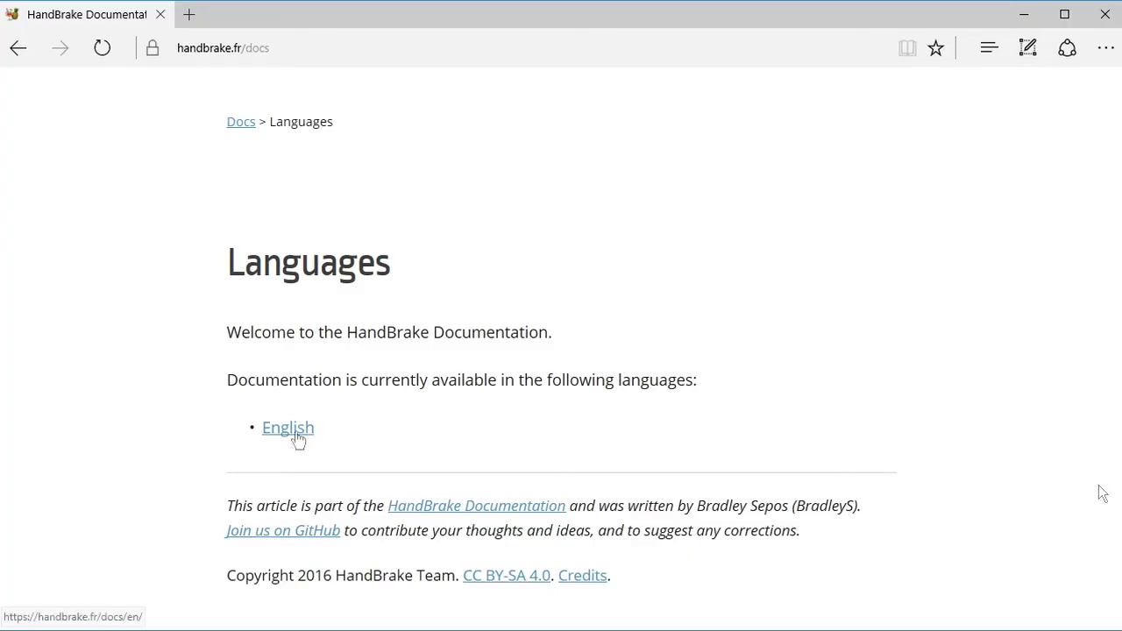
click(289, 430)
Open the HandBrake 1.0.0 documentation, then return to HandBrake and cancel Source Selection
key(ctrl+2)
drag(320, 443, 271, 389)
key(Escape)
click(309, 429)
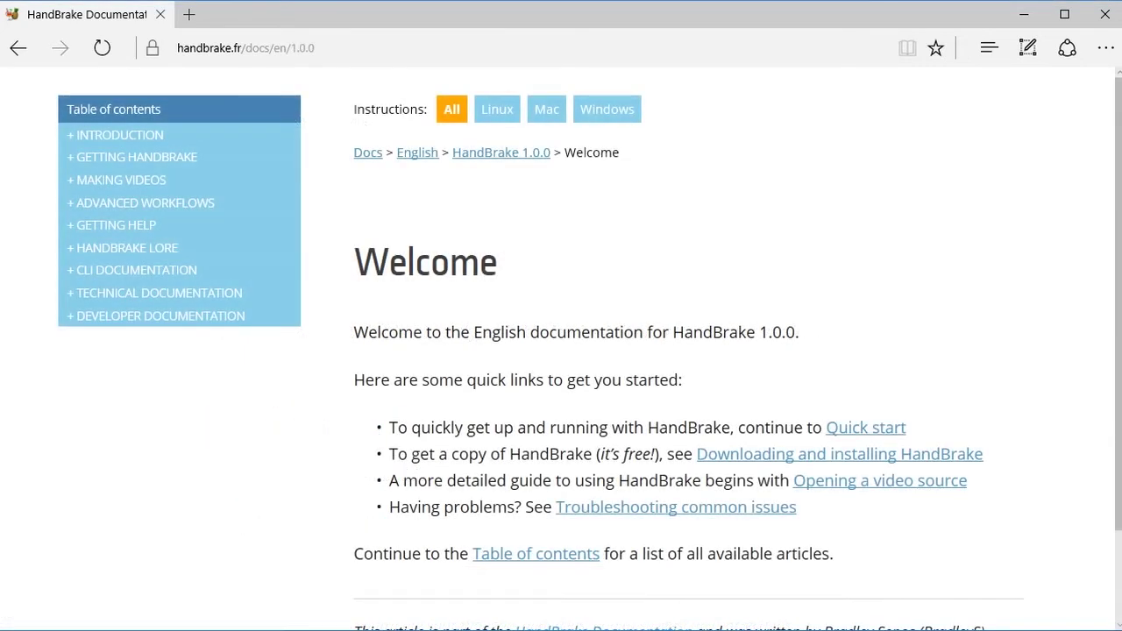
key(ctrl+2)
mouse_move(182, 74)
mouse_down()
mouse_move(34, 175)
mouse_move(318, 114)
mouse_move(289, 83)
mouse_move(180, 65)
mouse_up()
key(Escape)
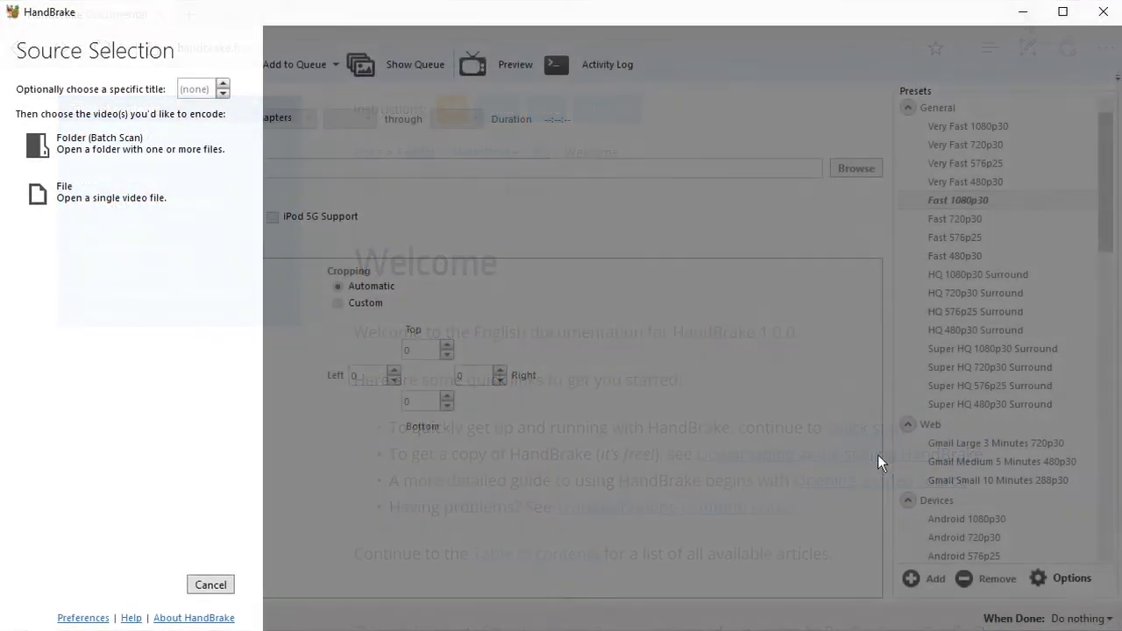
click(207, 585)
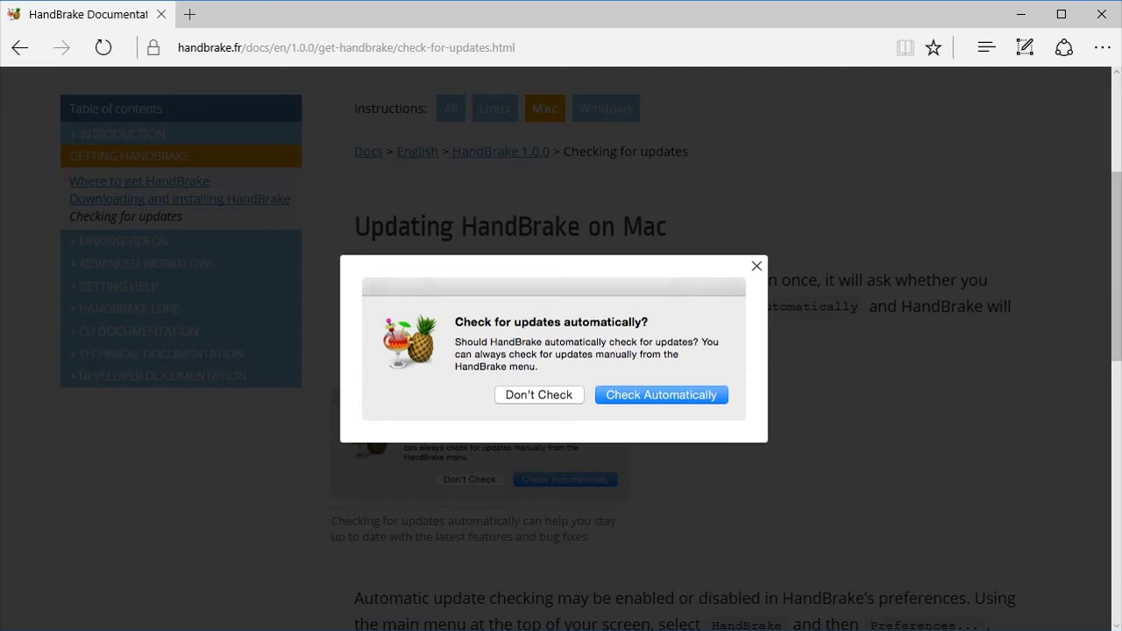
Annotate the Mac 'Check for updates automatically?' prompt on the Checking for updates page
mouse_move(614, 369)
mouse_down()
mouse_move(747, 396)
mouse_move(617, 373)
mouse_up()
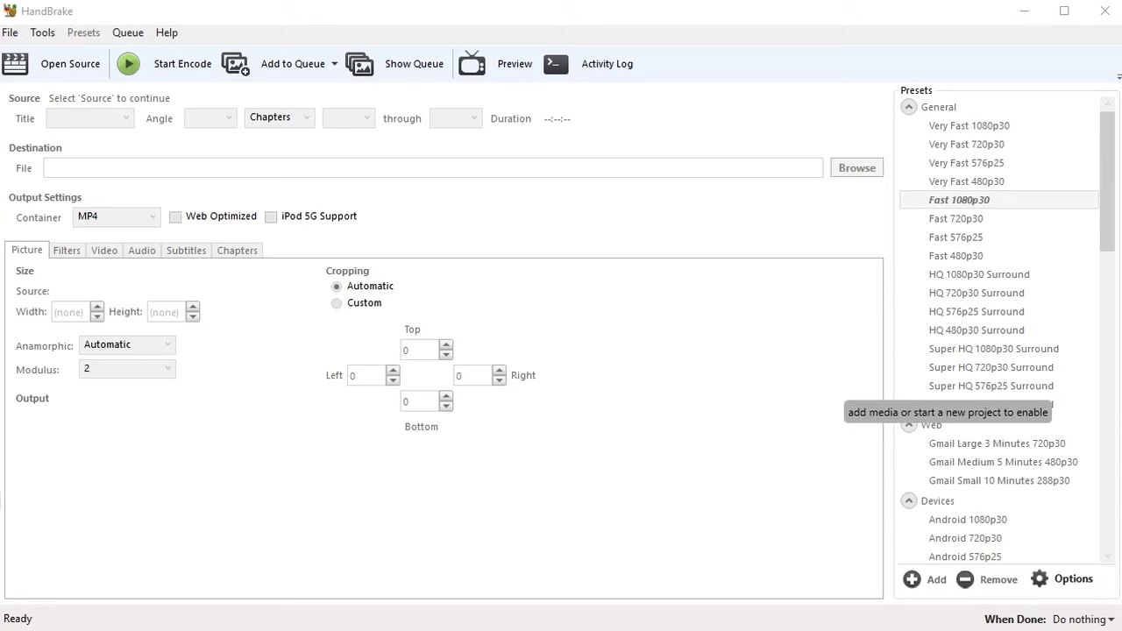
Enable Check for Updates in Tools > Preferences with a Weekly interval, then go back
mouse_move(39, 20)
mouse_down()
mouse_move(23, 34)
mouse_move(49, 49)
mouse_move(54, 14)
mouse_up()
click(43, 33)
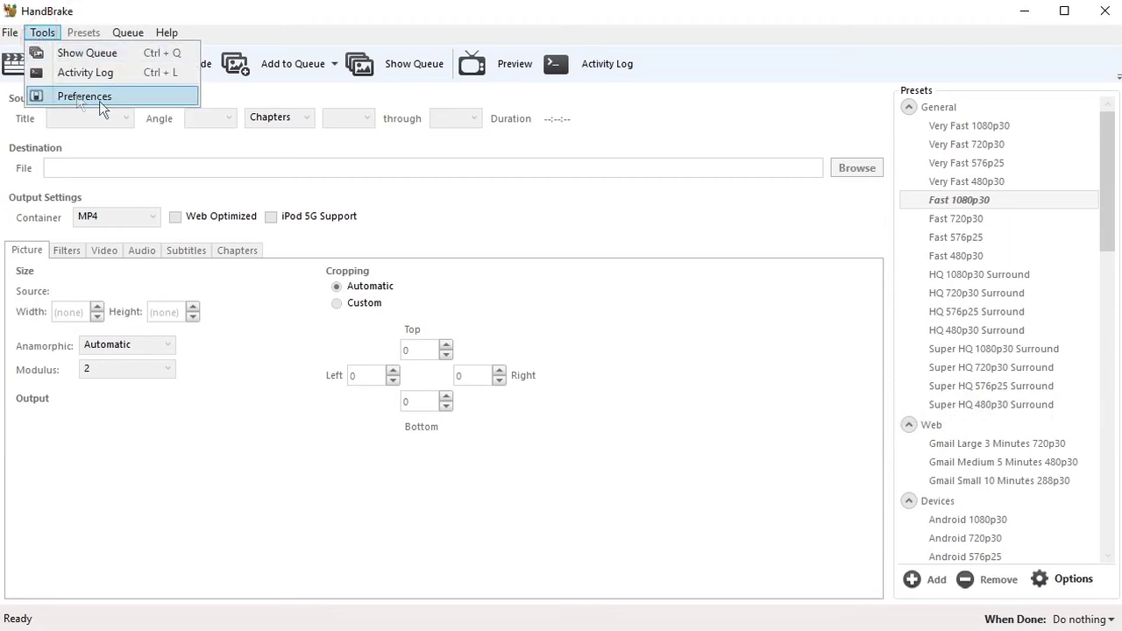
click(149, 97)
drag(96, 78, 9, 109)
mouse_move(141, 107)
mouse_down()
mouse_move(188, 181)
mouse_move(298, 96)
mouse_move(182, 58)
mouse_up()
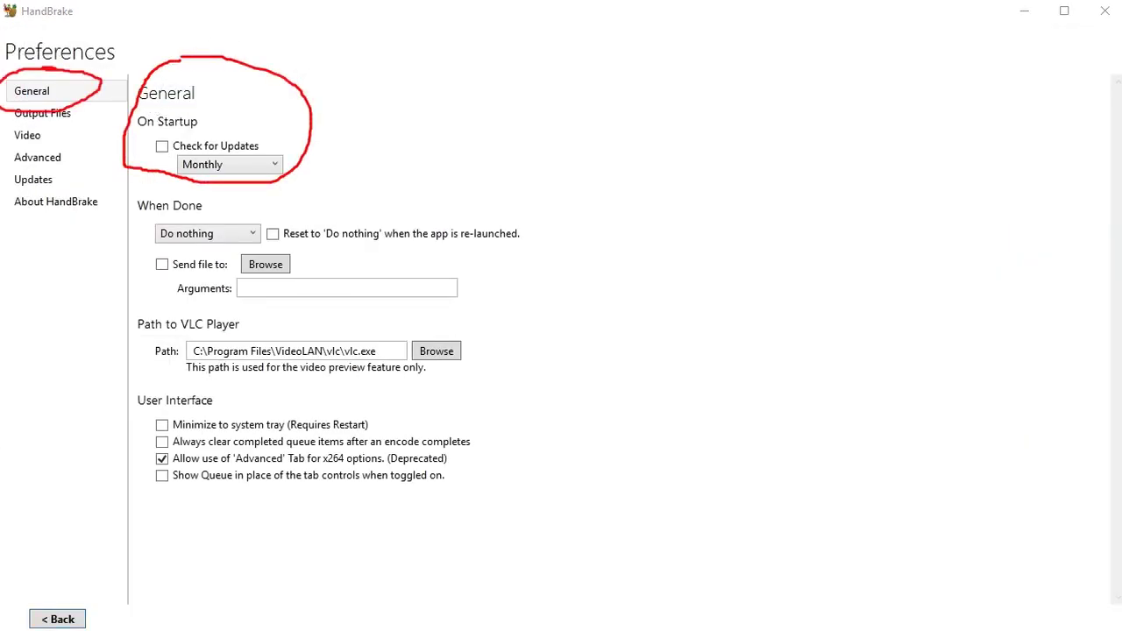
click(278, 167)
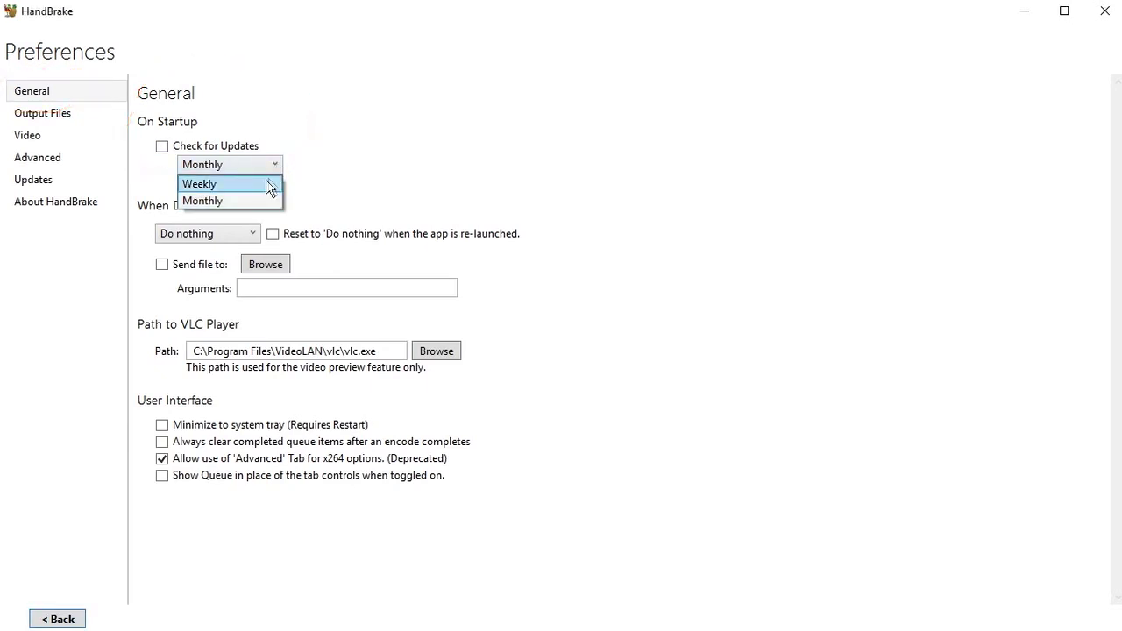
click(267, 186)
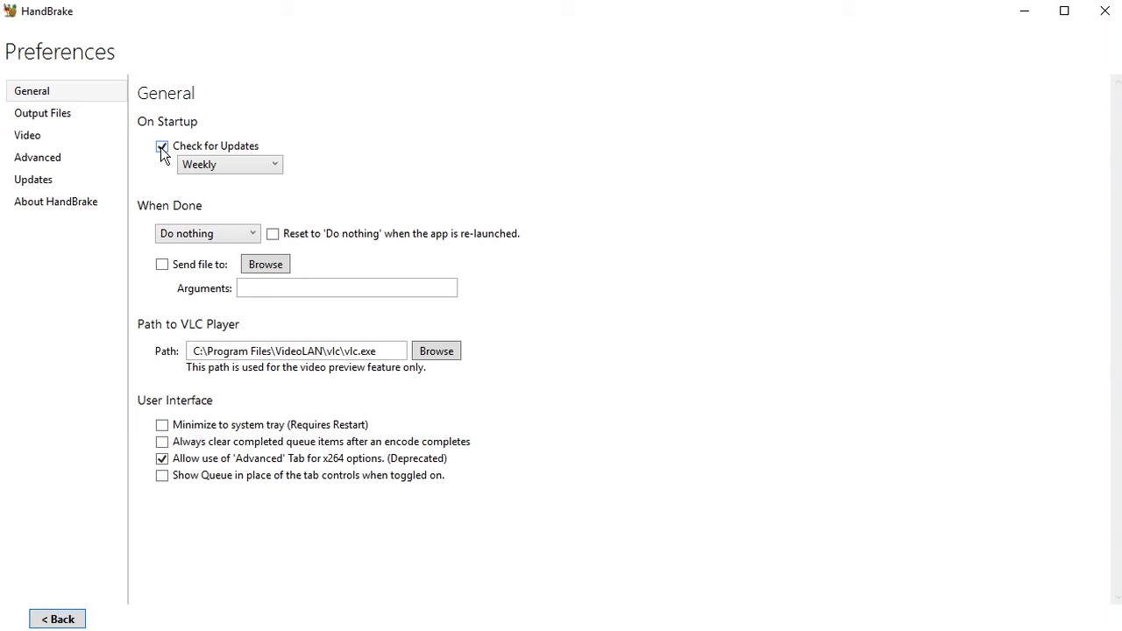
click(61, 620)
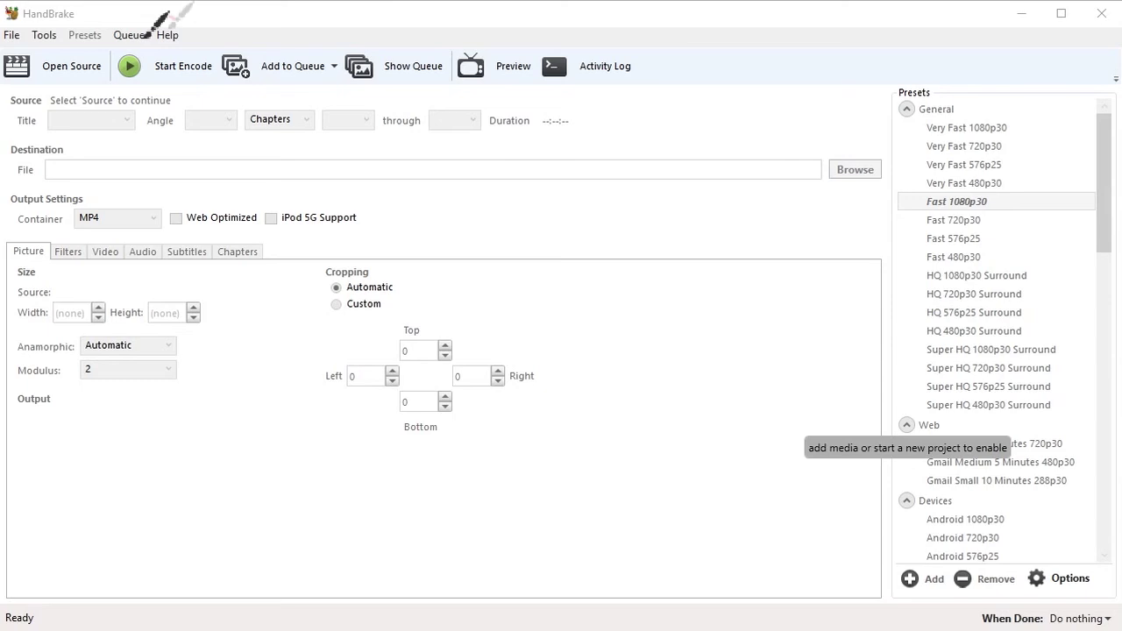
Run Help > Check for Updates, which reports no new updates for HandBrake 1.0.0 (64bit)
mouse_move(180, 21)
mouse_down()
mouse_move(152, 27)
mouse_move(157, 47)
mouse_move(183, 48)
mouse_move(175, 17)
mouse_up()
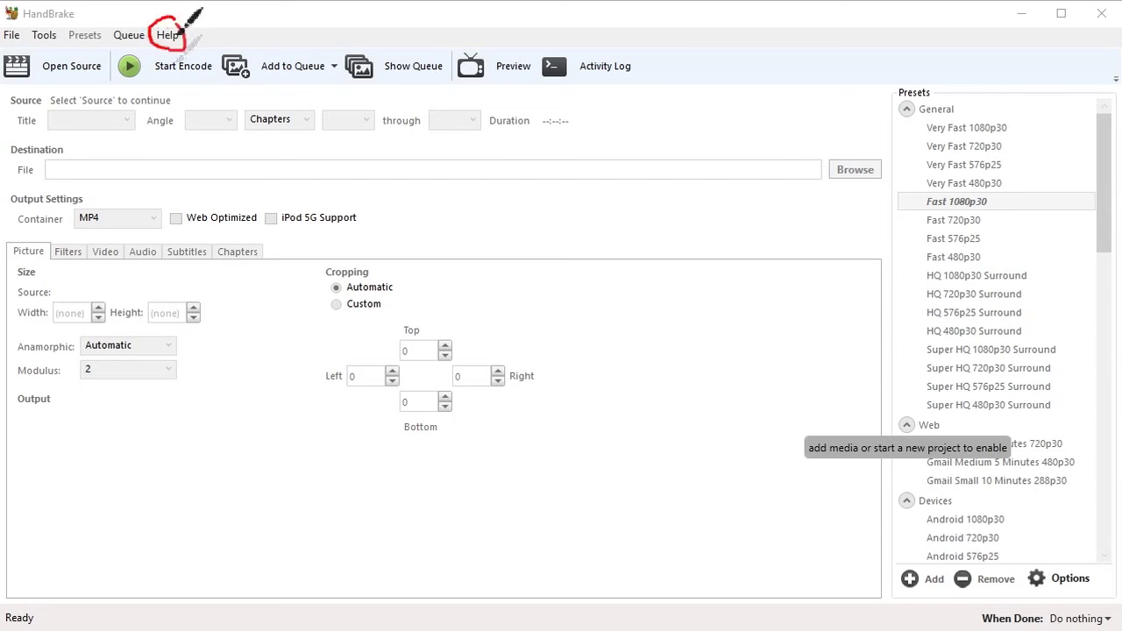
click(165, 33)
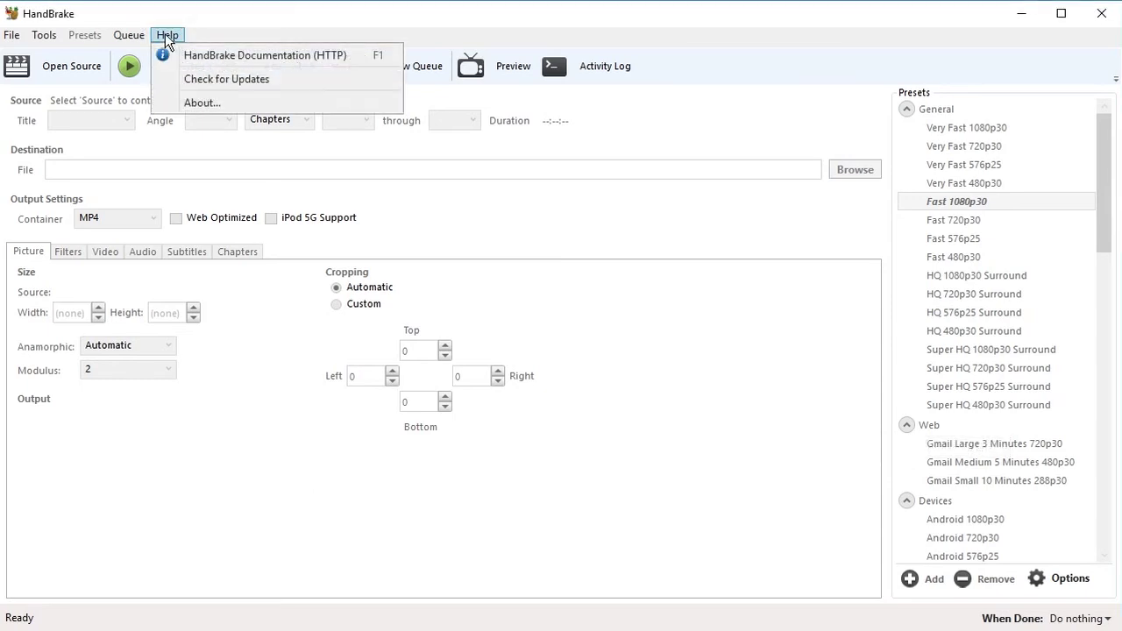
click(321, 88)
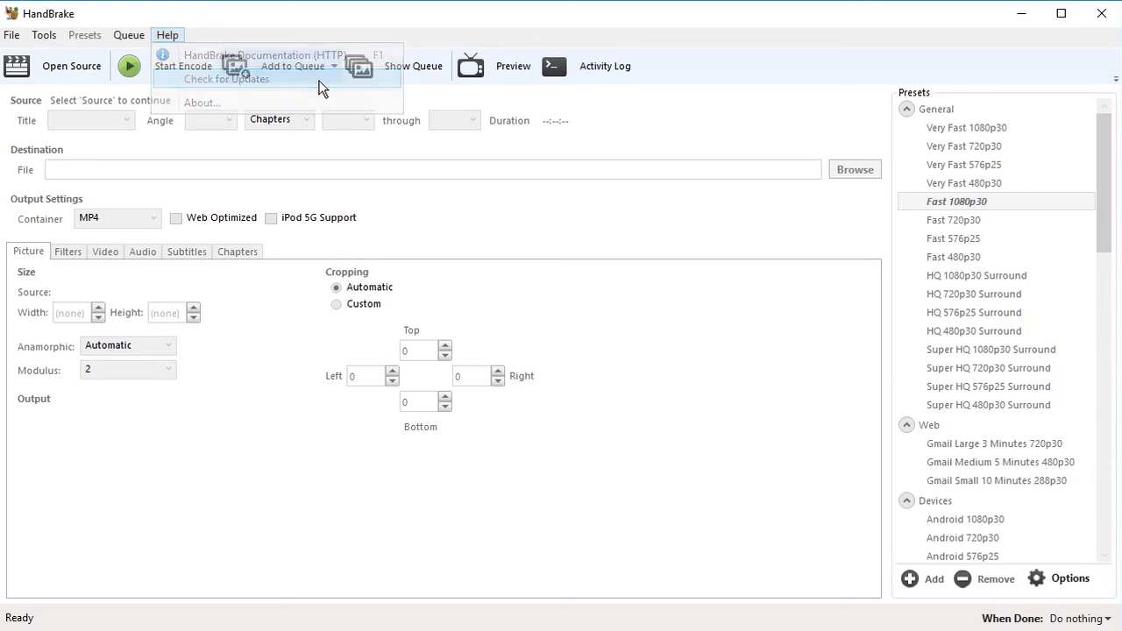
mouse_move(204, 187)
mouse_down()
mouse_move(149, 266)
mouse_move(246, 195)
mouse_up()
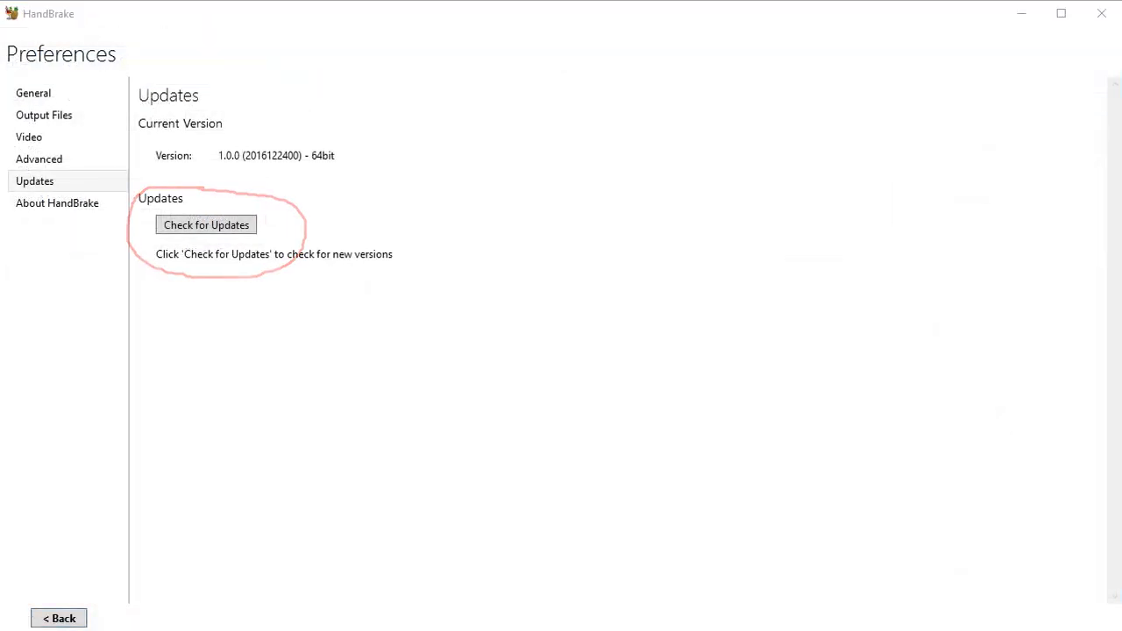
click(222, 221)
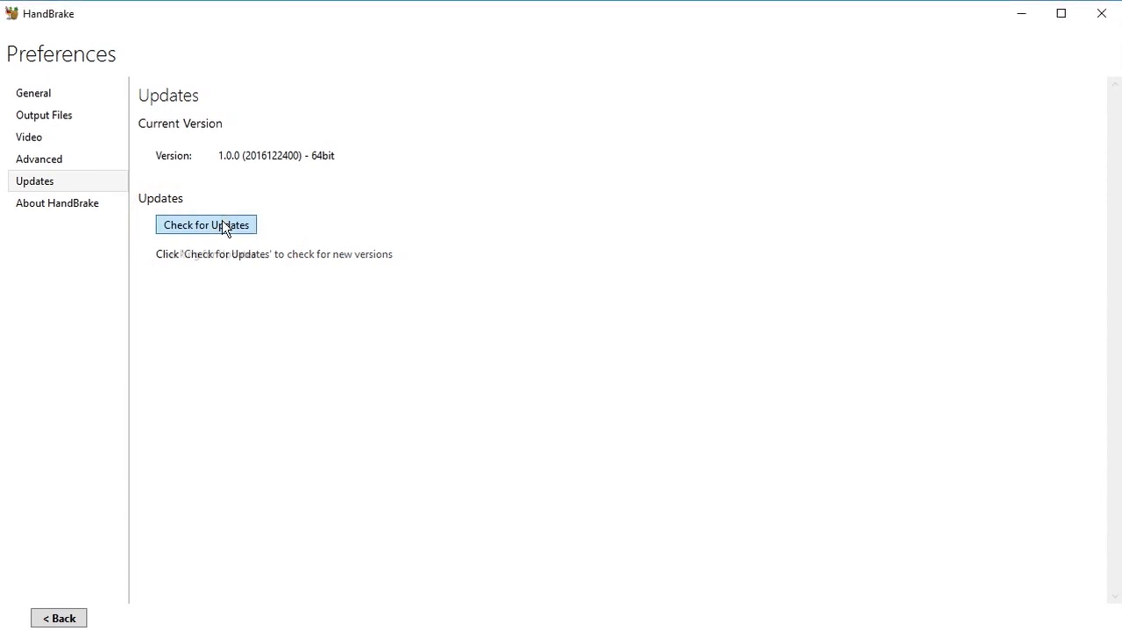
mouse_move(153, 263)
mouse_down()
mouse_move(143, 280)
mouse_move(325, 231)
mouse_move(140, 303)
mouse_up()
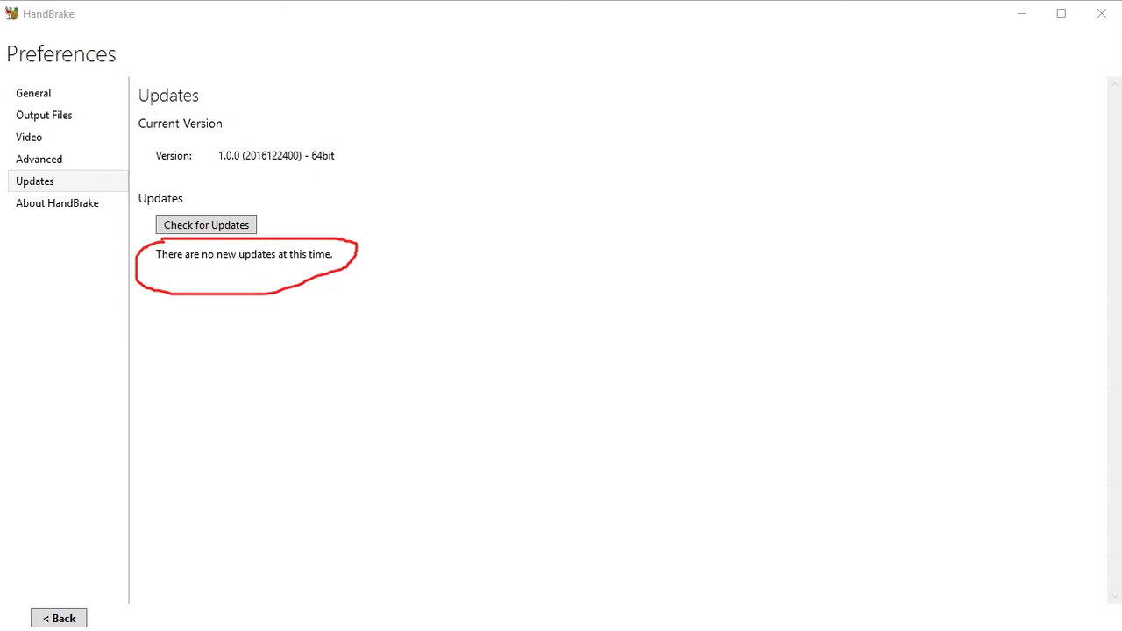